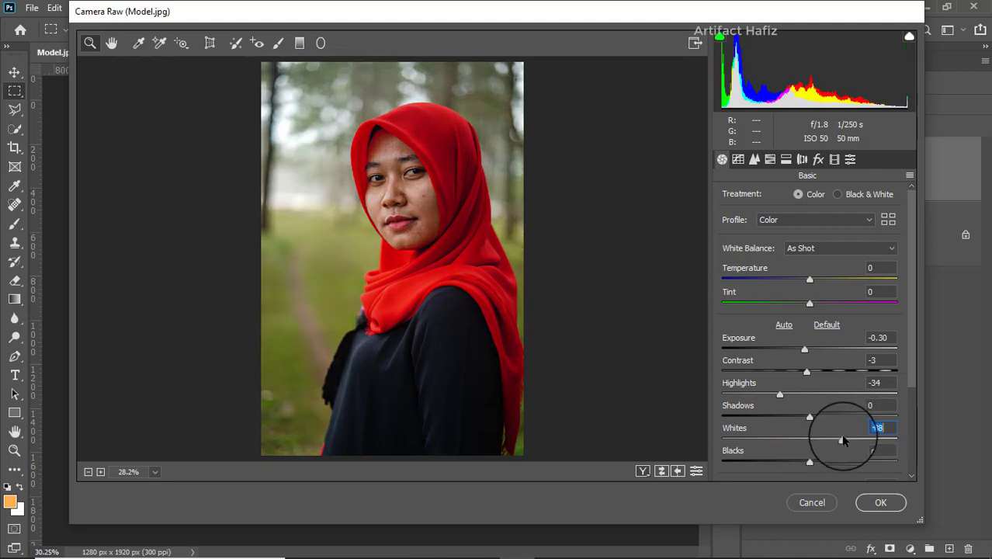
- Set the basic tone adjustments to Shadows +13, Whites +51, Blacks -8, Texture -5, Clarity +8 and Dehaze +1
{"action": "left_click_drag", "start_coordinate": [807, 415], "coordinate": [821, 416]}
{"action": "mouse_move", "coordinate": [810, 463]}
{"action": "left_mouse_down"}
{"action": "mouse_move", "coordinate": [791, 462]}
{"action": "mouse_move", "coordinate": [804, 464]}
{"action": "left_mouse_up"}
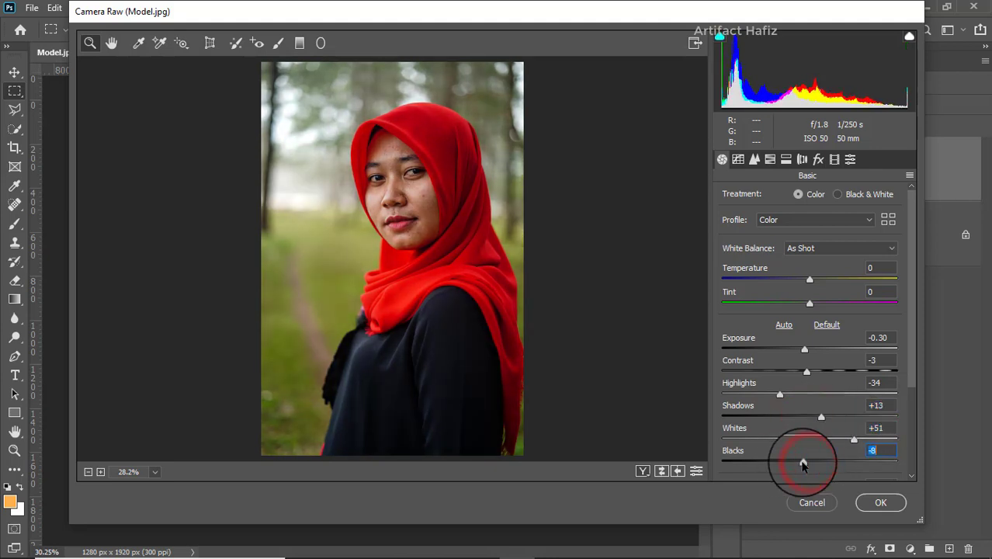
{"action": "scroll", "coordinate": [810, 435], "scroll_direction": "down", "scroll_amount": 4}
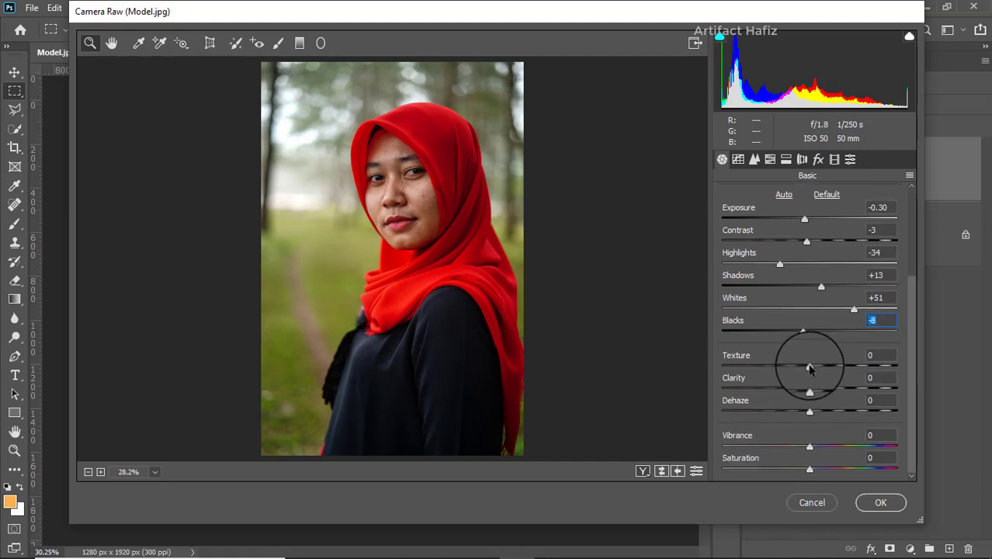
{"action": "left_click_drag", "start_coordinate": [810, 365], "coordinate": [820, 392]}
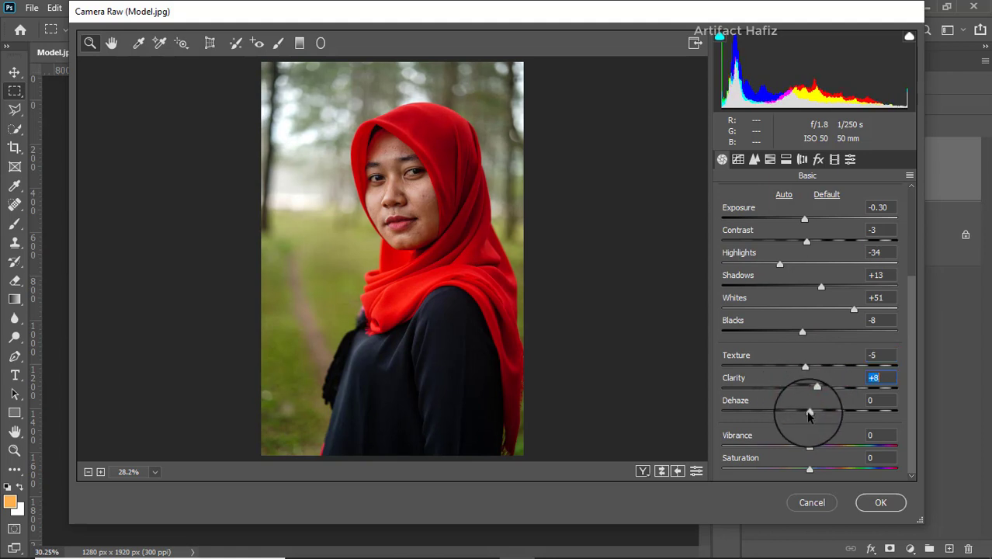
{"action": "mouse_move", "coordinate": [810, 414]}
{"action": "left_mouse_down"}
{"action": "mouse_move", "coordinate": [798, 412]}
{"action": "mouse_move", "coordinate": [823, 411]}
{"action": "mouse_move", "coordinate": [808, 415]}
{"action": "left_mouse_up"}
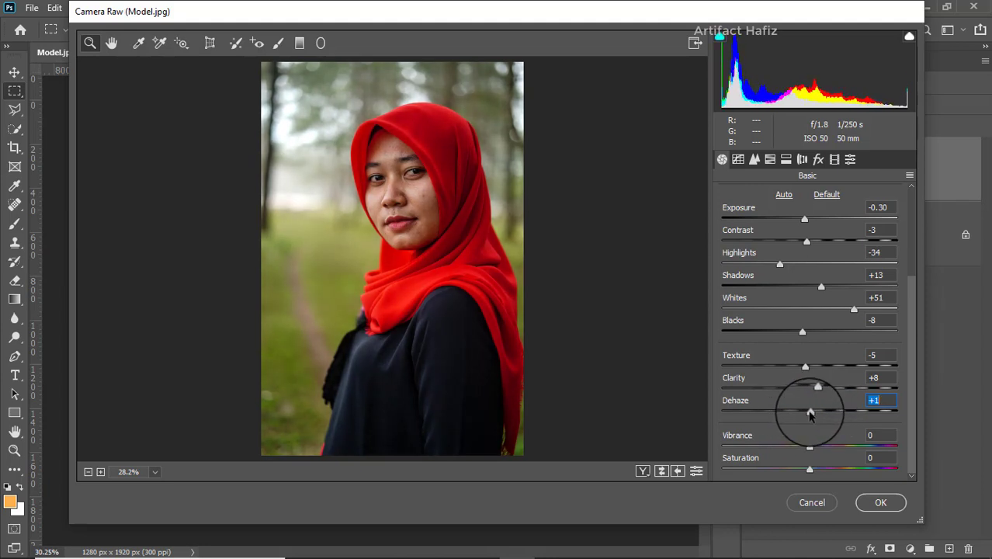
- Shape the RGB point tone curve with a shadow point at about 65/60 and a highlight point at about 190/196
{"action": "left_click", "coordinate": [738, 159]}
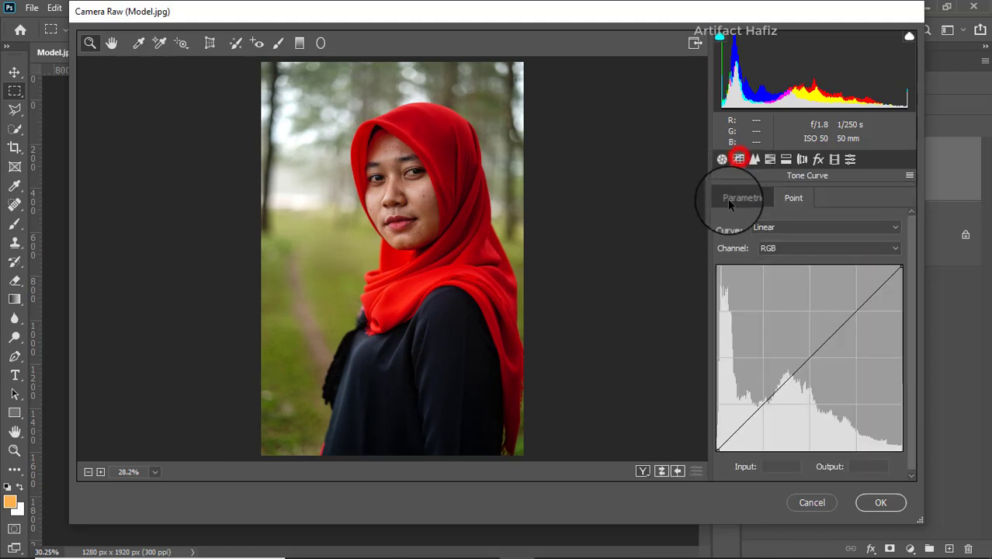
{"action": "left_click", "coordinate": [764, 406]}
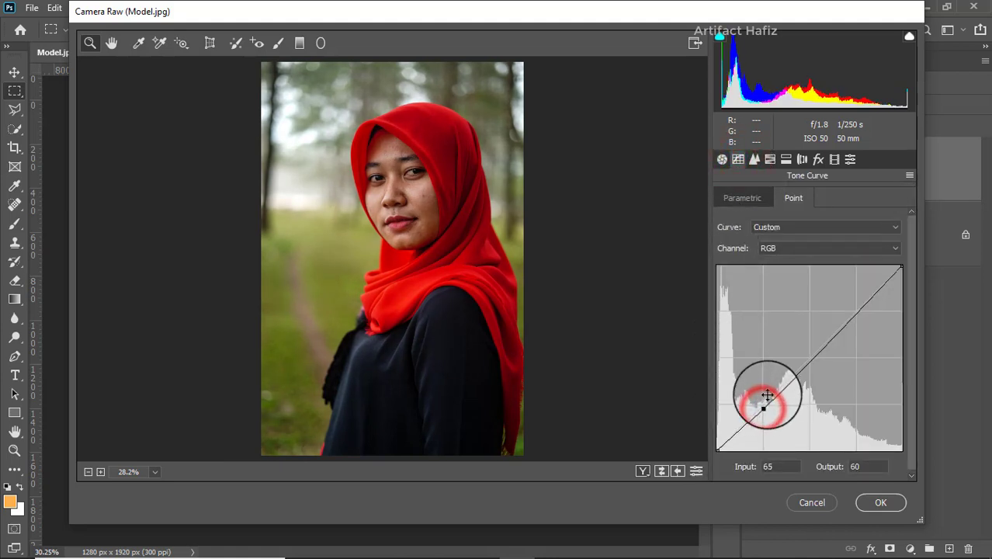
{"action": "left_click", "coordinate": [854, 308]}
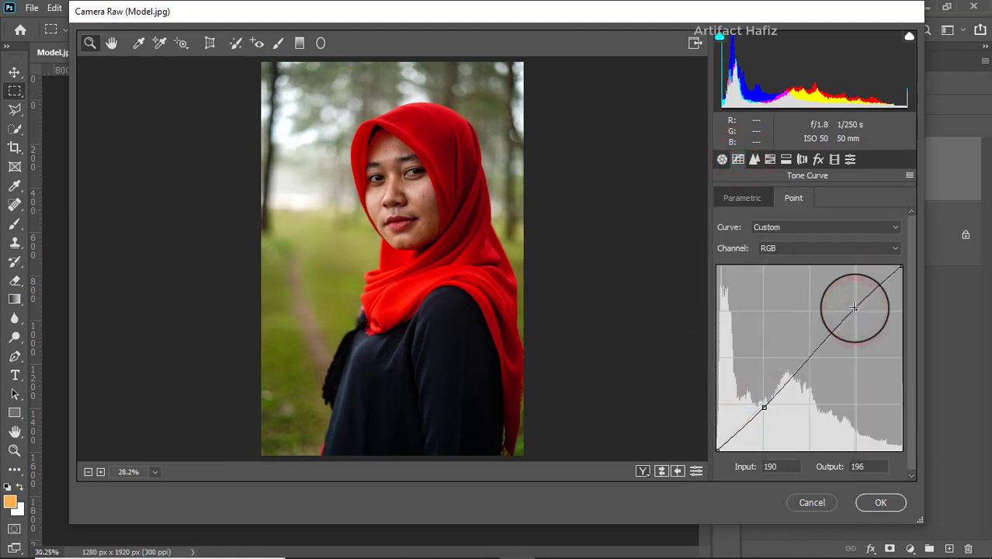
- Review the individual tone curves of the Red, Green and Blue channels
{"action": "left_click", "coordinate": [792, 248]}
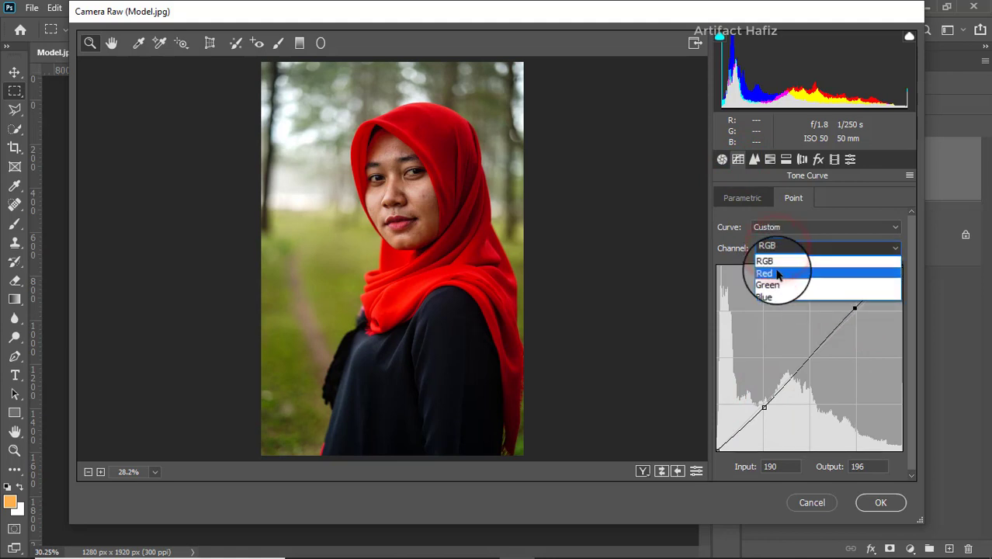
{"action": "left_click", "coordinate": [780, 272]}
{"action": "left_click", "coordinate": [780, 253]}
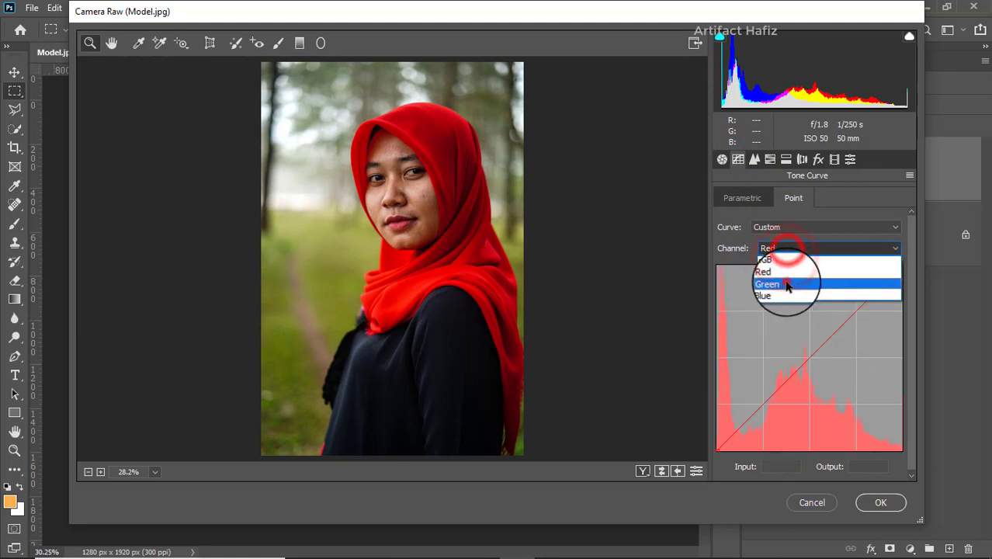
{"action": "left_click", "coordinate": [786, 278]}
{"action": "left_click", "coordinate": [790, 252]}
{"action": "left_click", "coordinate": [786, 283]}
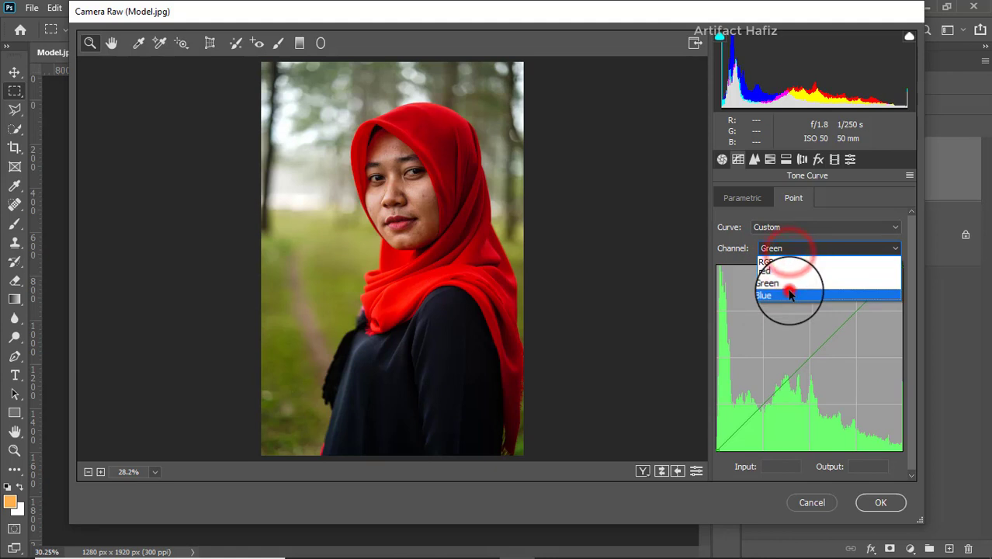
- Set the sharpening amount to 15 and the luminance noise reduction to 12
{"action": "left_click", "coordinate": [755, 158]}
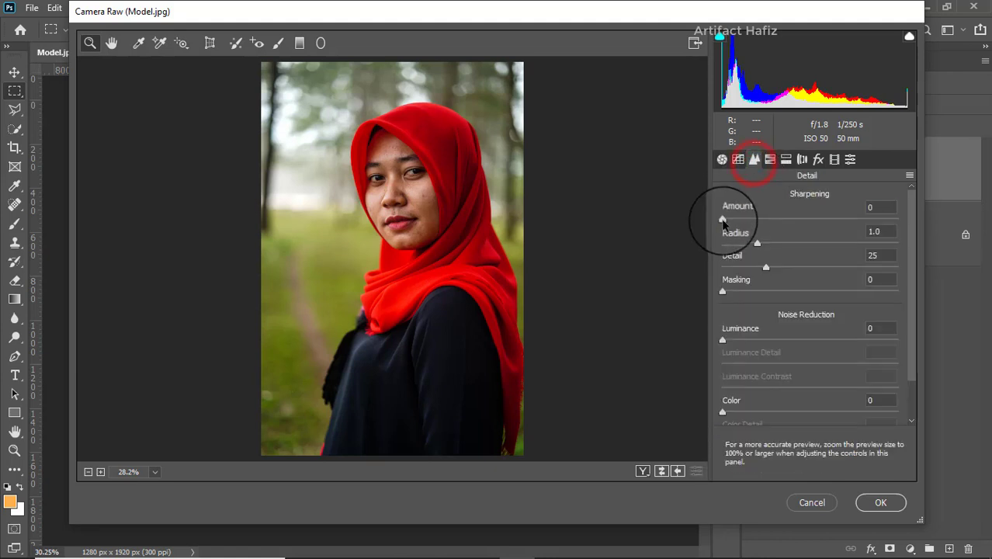
{"action": "left_click_drag", "start_coordinate": [722, 220], "coordinate": [737, 221]}
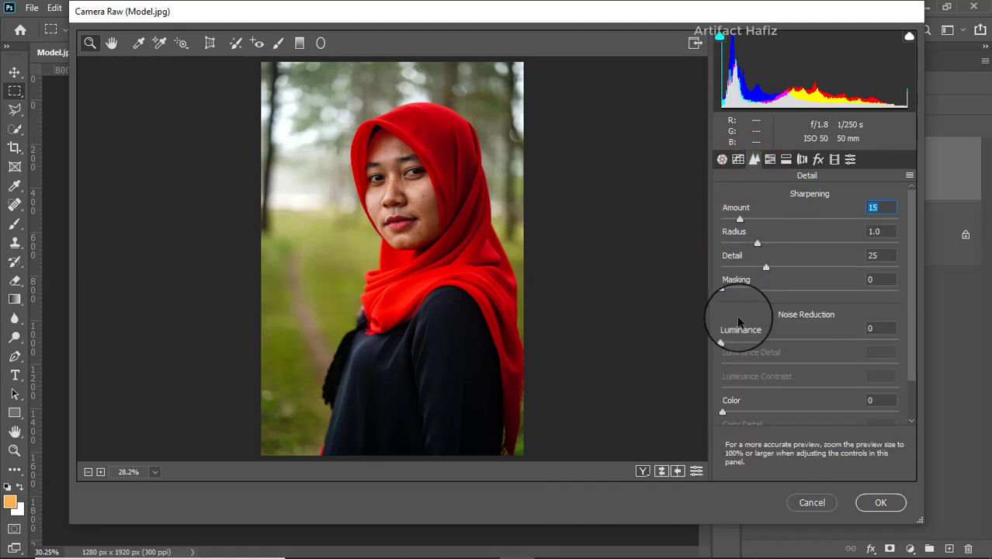
{"action": "left_click_drag", "start_coordinate": [722, 339], "coordinate": [743, 341]}
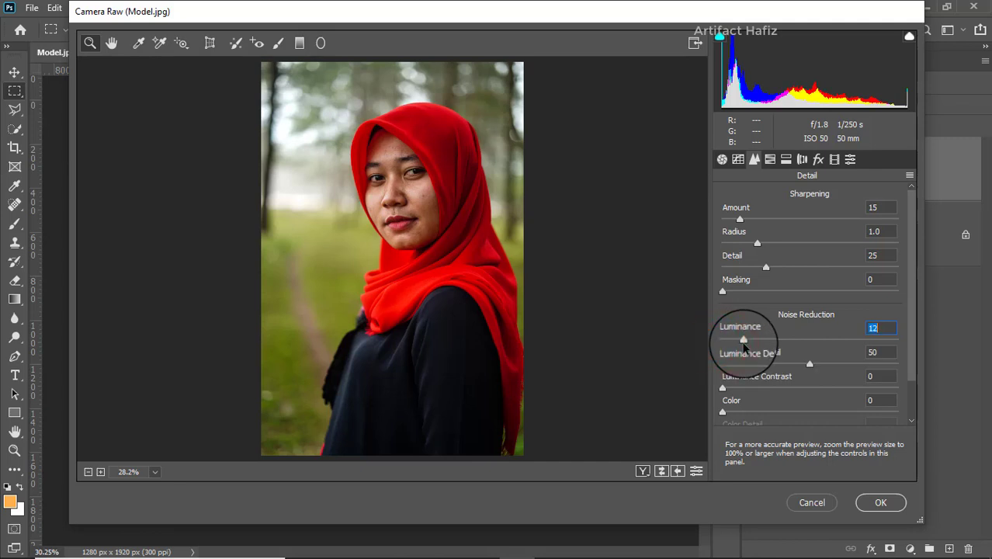
- Set the HSL saturation to Reds -15 and Oranges +6, with Yellows, Greens, Aquas, Blues, Purples and Magentas at -100
{"action": "left_click", "coordinate": [774, 159]}
{"action": "left_click", "coordinate": [781, 198]}
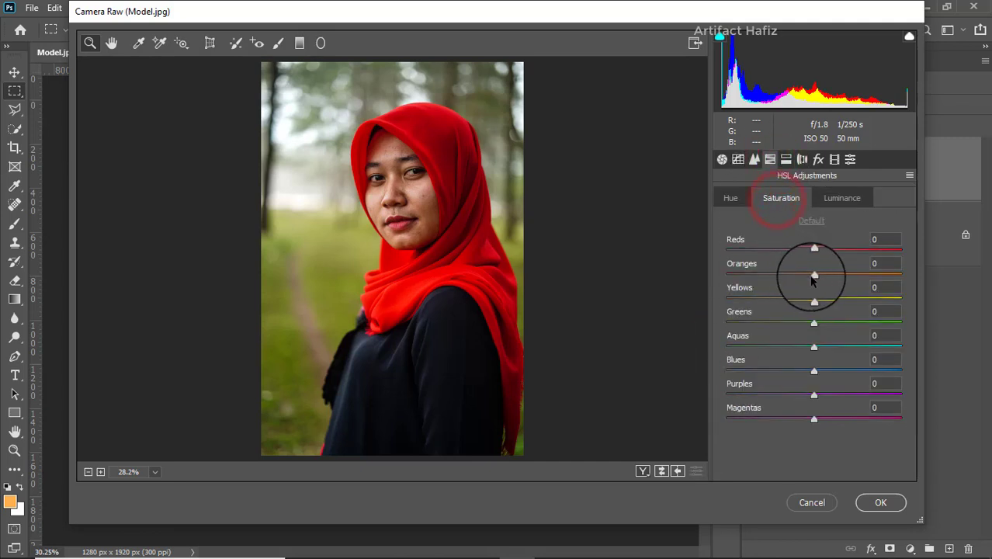
{"action": "left_click_drag", "start_coordinate": [814, 249], "coordinate": [798, 259]}
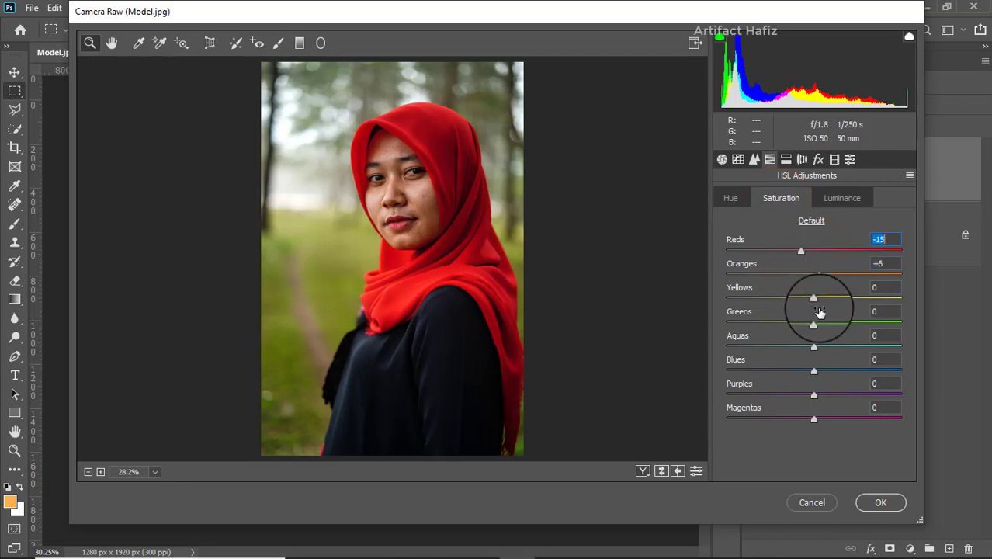
{"action": "left_click_drag", "start_coordinate": [776, 303], "coordinate": [657, 317]}
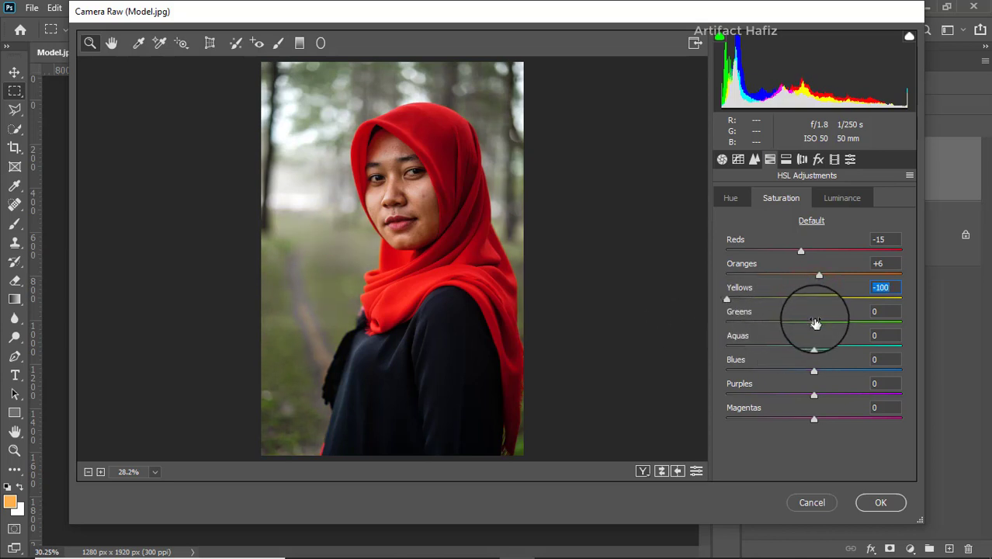
{"action": "left_click_drag", "start_coordinate": [815, 323], "coordinate": [718, 354]}
{"action": "left_click", "coordinate": [813, 347]}
{"action": "left_click_drag", "start_coordinate": [813, 373], "coordinate": [759, 370]}
{"action": "left_click_drag", "start_coordinate": [813, 397], "coordinate": [615, 397]}
{"action": "left_click_drag", "start_coordinate": [811, 417], "coordinate": [621, 413]}
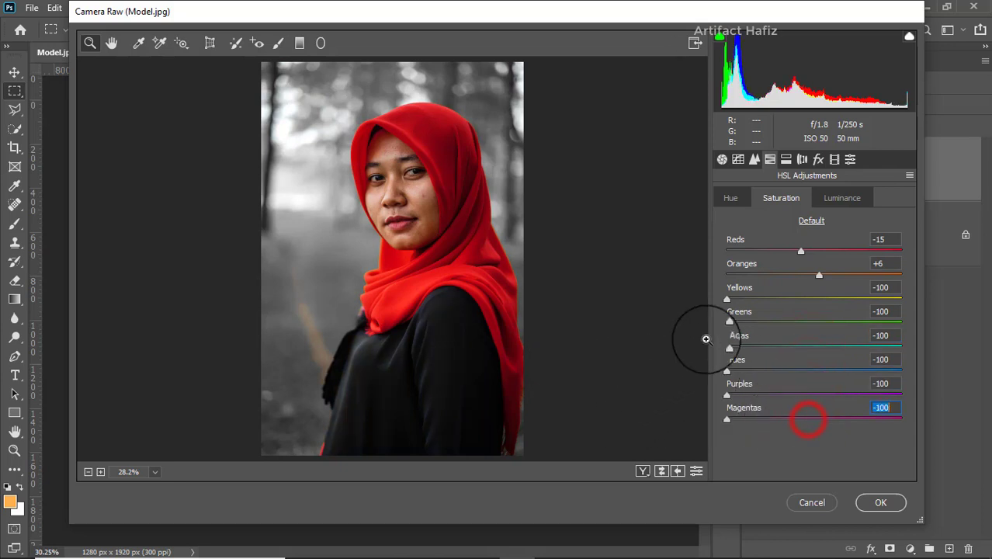
- Restore some background color by setting the saturation of Greens to -39 and Yellows to -54
{"action": "left_click", "coordinate": [727, 323]}
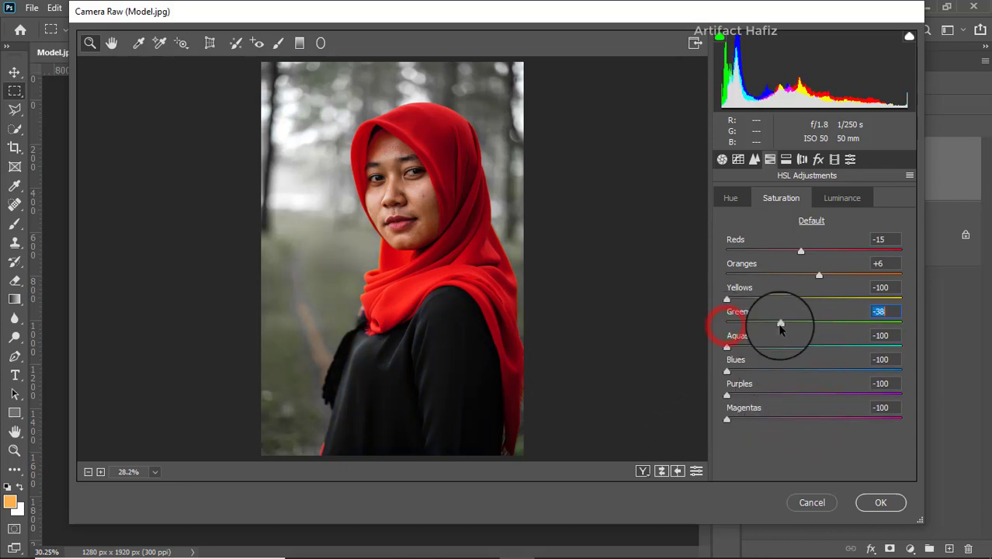
{"action": "mouse_move", "coordinate": [781, 330]}
{"action": "left_mouse_down"}
{"action": "mouse_move", "coordinate": [753, 335]}
{"action": "mouse_move", "coordinate": [782, 326]}
{"action": "left_mouse_up"}
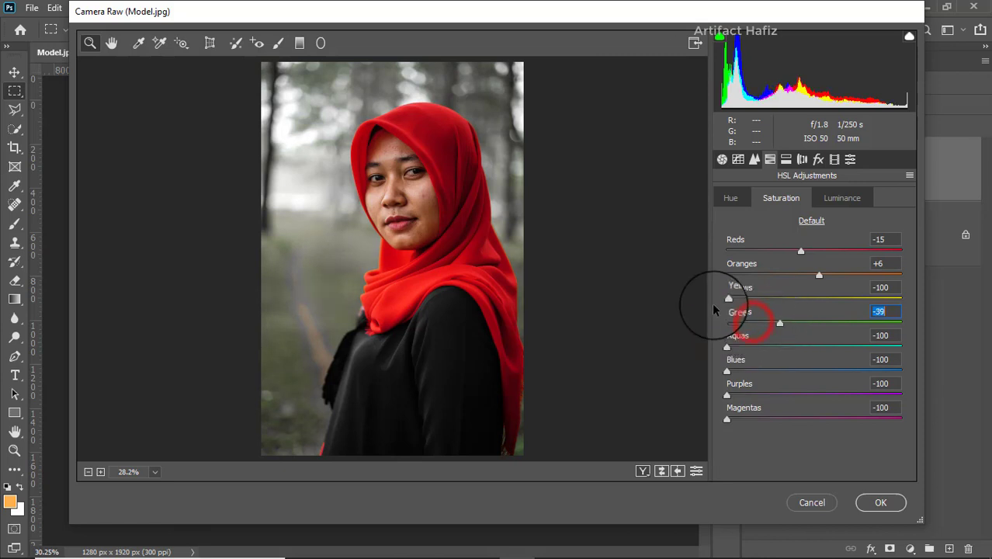
{"action": "left_click_drag", "start_coordinate": [727, 299], "coordinate": [764, 296]}
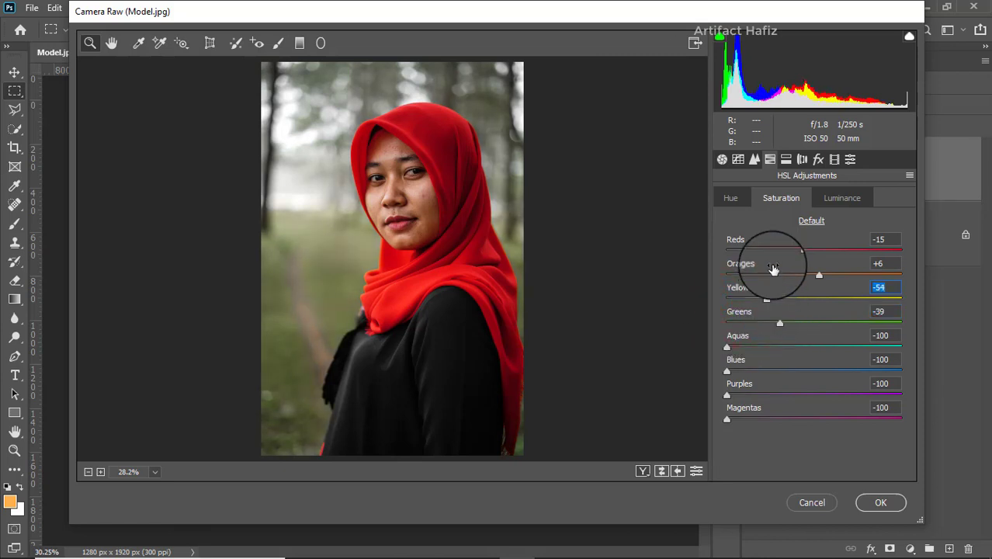
- Set the HSL luminance to Reds +13, Oranges +21, Yellows and Greens -13, Aquas -28, Blues -35, Purples -36 and Magentas -37
{"action": "left_click", "coordinate": [823, 194]}
{"action": "left_click_drag", "start_coordinate": [814, 275], "coordinate": [803, 327]}
{"action": "left_click_drag", "start_coordinate": [816, 256], "coordinate": [828, 256]}
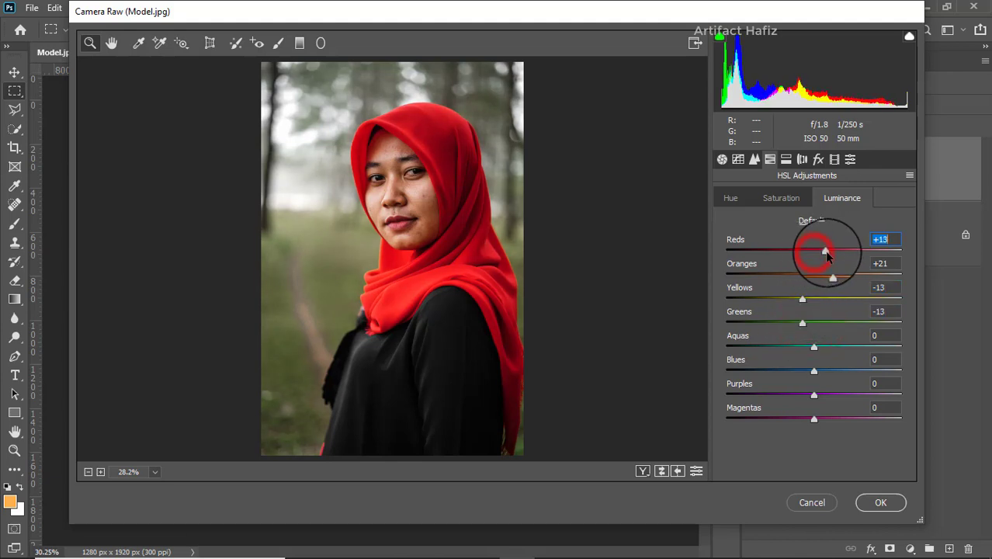
{"action": "left_click_drag", "start_coordinate": [812, 347], "coordinate": [782, 419]}
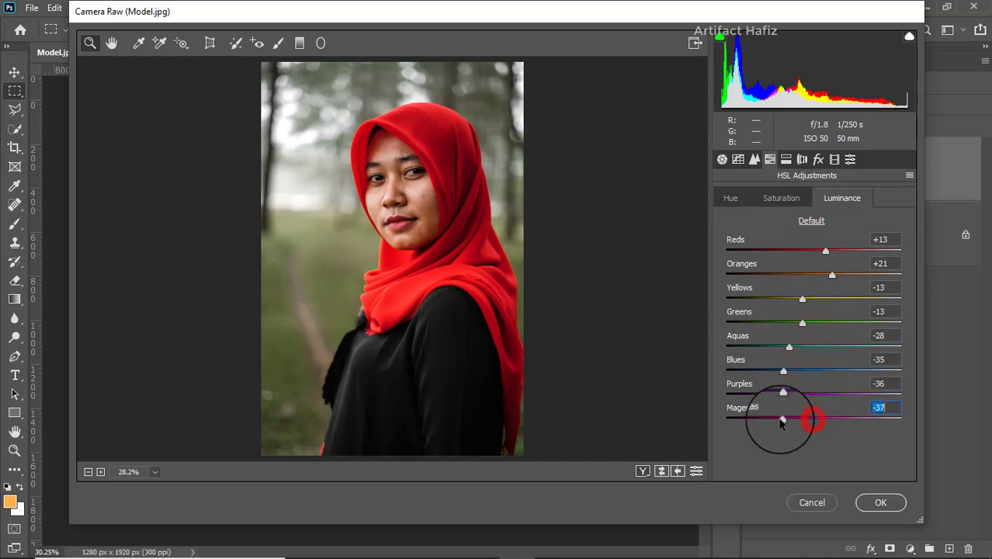
- Shift the HSL hue of Greens to -100 and Yellows to -40
{"action": "left_click", "coordinate": [782, 197]}
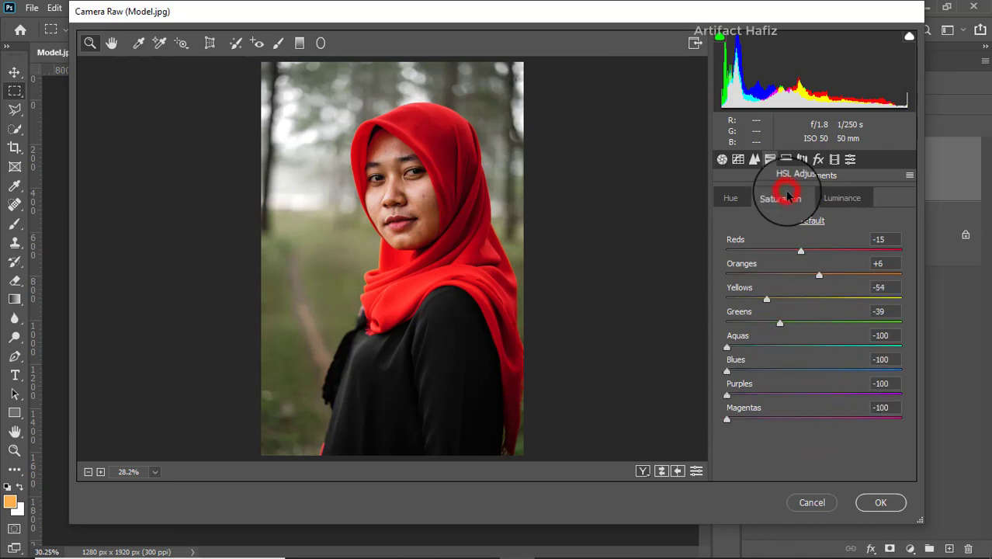
{"action": "left_click", "coordinate": [730, 198]}
{"action": "left_click_drag", "start_coordinate": [813, 324], "coordinate": [693, 325]}
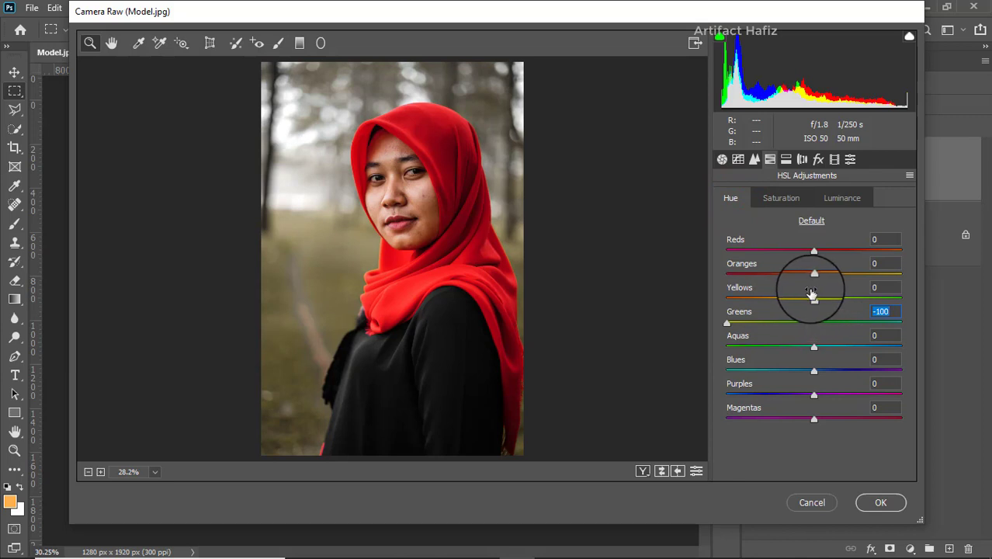
{"action": "left_click_drag", "start_coordinate": [814, 298], "coordinate": [782, 299]}
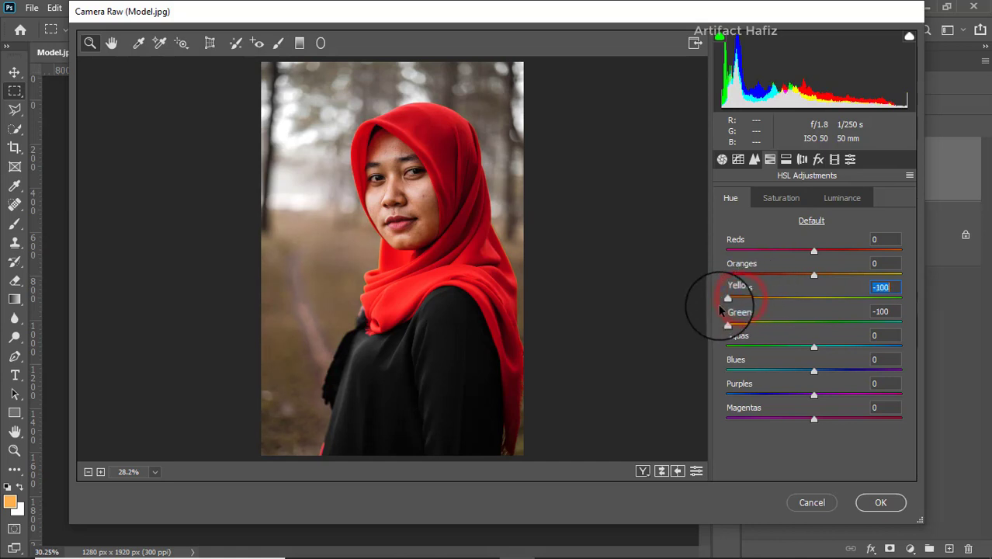
{"action": "left_click_drag", "start_coordinate": [727, 300], "coordinate": [776, 307]}
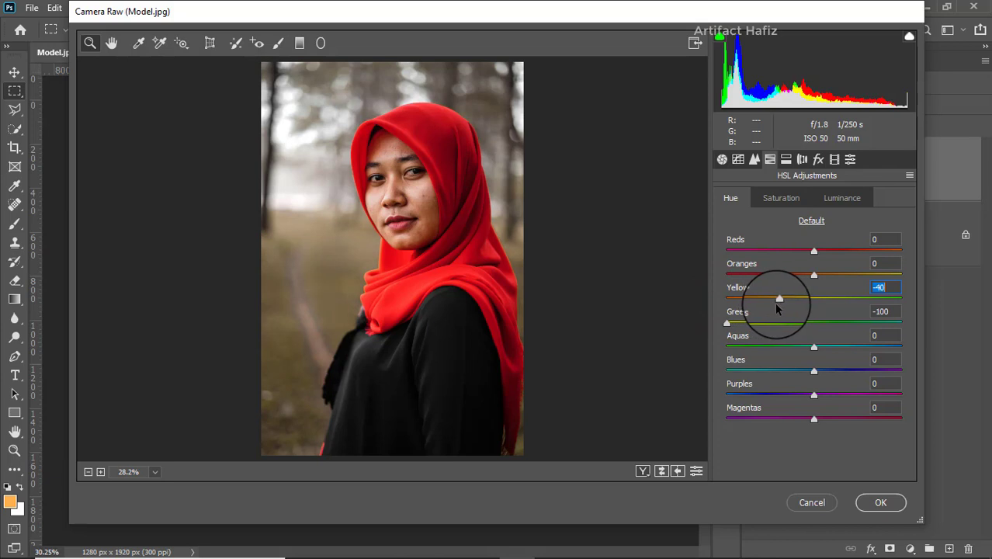
- Split-tone the photo with shadows at hue 195, saturation 6 and highlights at hue 62, saturation 9
{"action": "left_click", "coordinate": [787, 159]}
{"action": "left_click_drag", "start_coordinate": [731, 354], "coordinate": [770, 358]}
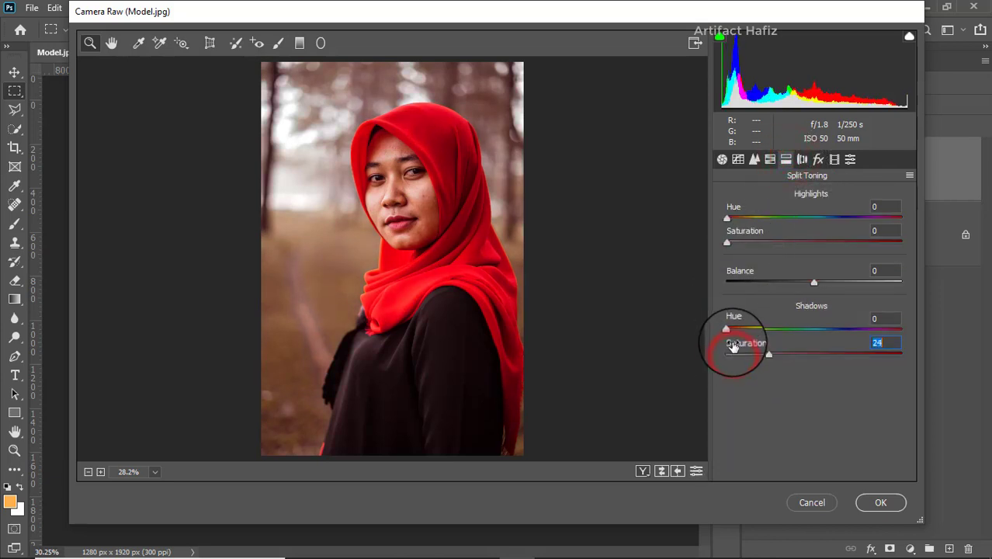
{"action": "left_click_drag", "start_coordinate": [728, 328], "coordinate": [823, 333]}
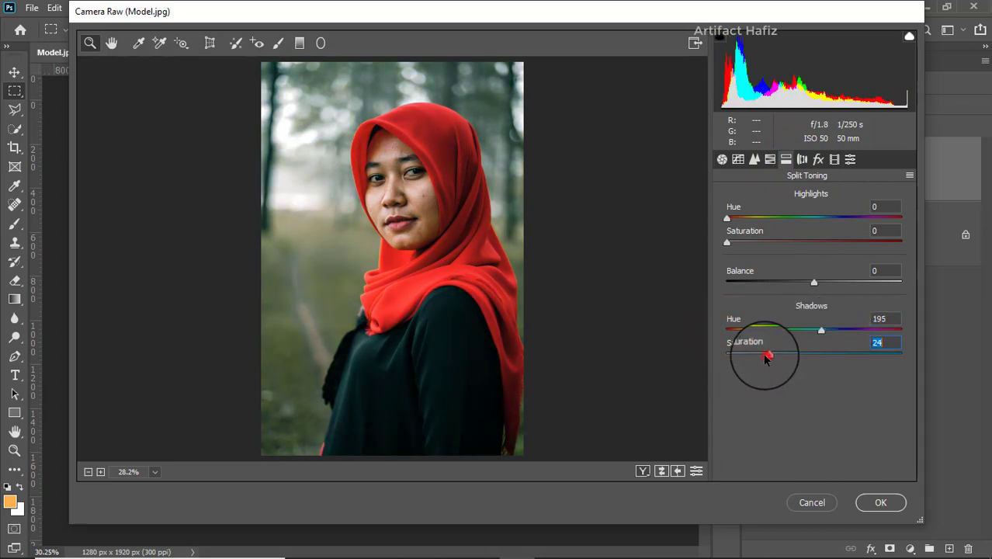
{"action": "left_click_drag", "start_coordinate": [766, 357], "coordinate": [737, 358]}
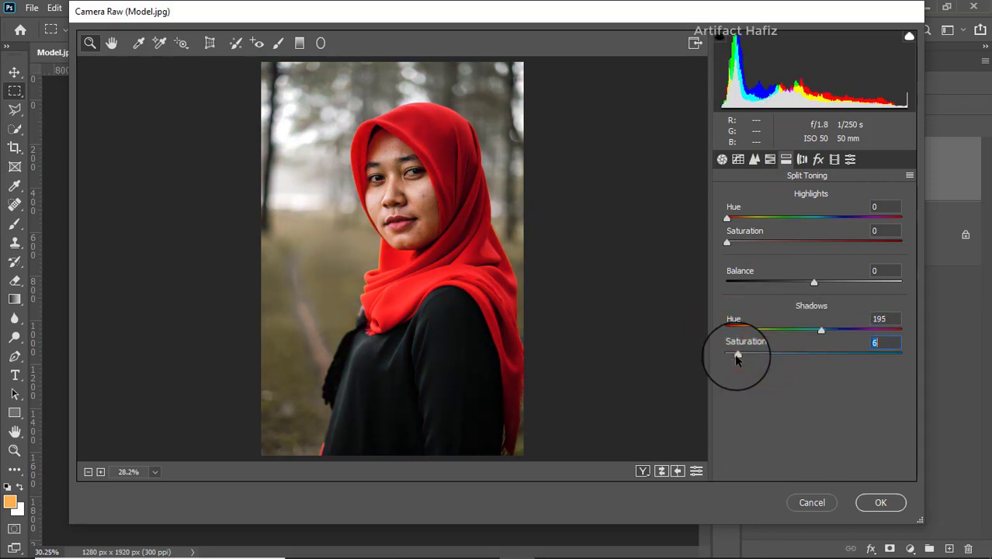
{"action": "left_click_drag", "start_coordinate": [727, 242], "coordinate": [800, 245]}
{"action": "left_click_drag", "start_coordinate": [726, 218], "coordinate": [741, 265]}
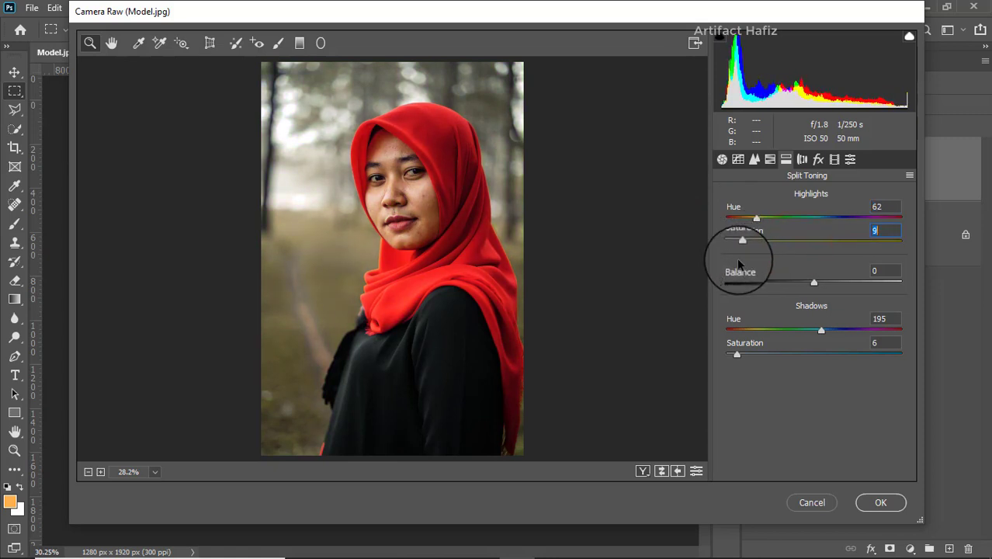
- Set the calibration saturation to +3 for Red Primary, +7 for Green Primary and +6 for Blue Primary, and apply the Camera Raw filter
{"action": "left_click", "coordinate": [835, 160]}
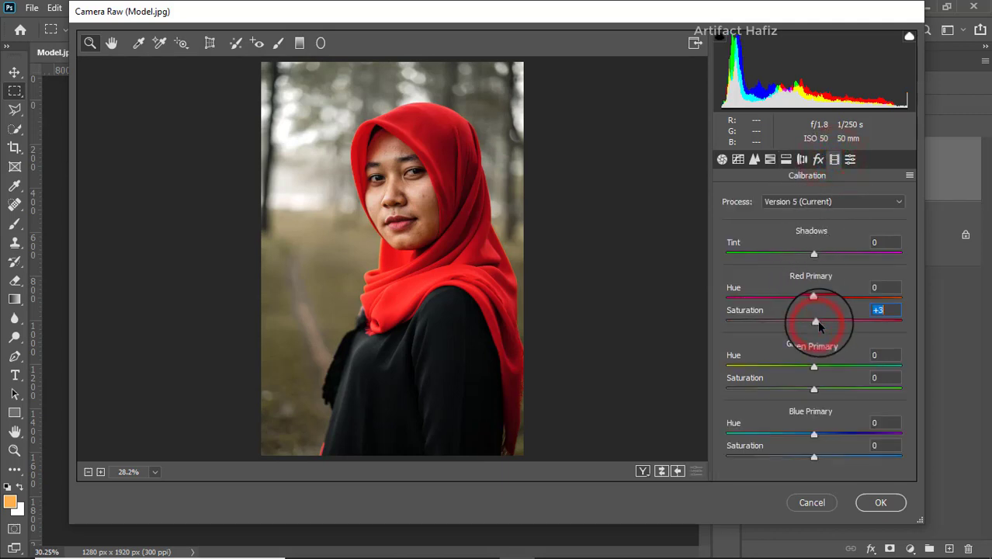
{"action": "left_click_drag", "start_coordinate": [819, 327], "coordinate": [817, 342]}
{"action": "left_click_drag", "start_coordinate": [822, 395], "coordinate": [820, 388]}
{"action": "left_click_drag", "start_coordinate": [813, 457], "coordinate": [820, 460]}
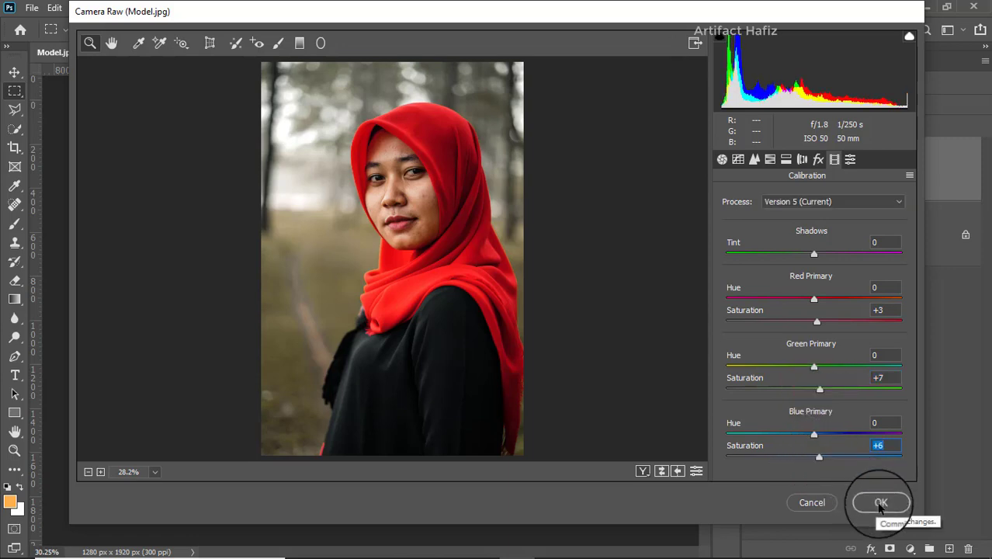
{"action": "left_click", "coordinate": [880, 502]}
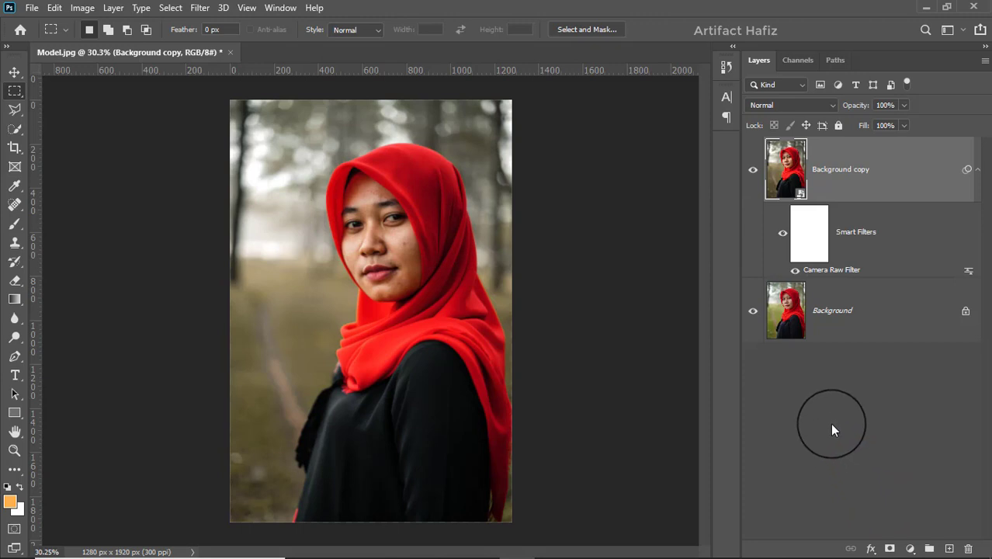
- Stamp all visible layers into a new merged layer on top and set its blend mode to Vivid Light
{"action": "key", "text": "ctrl+shift+alt+e"}
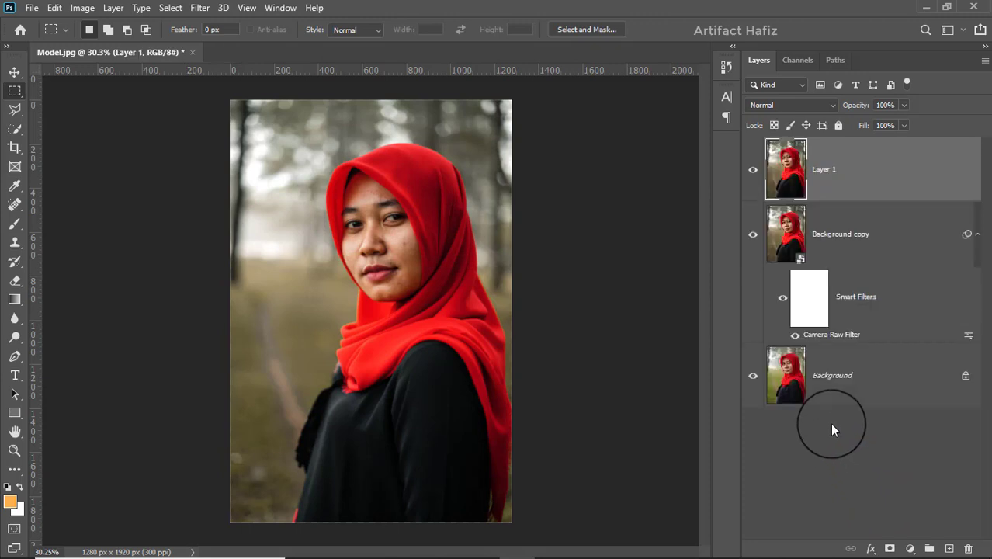
{"action": "left_click", "coordinate": [770, 109]}
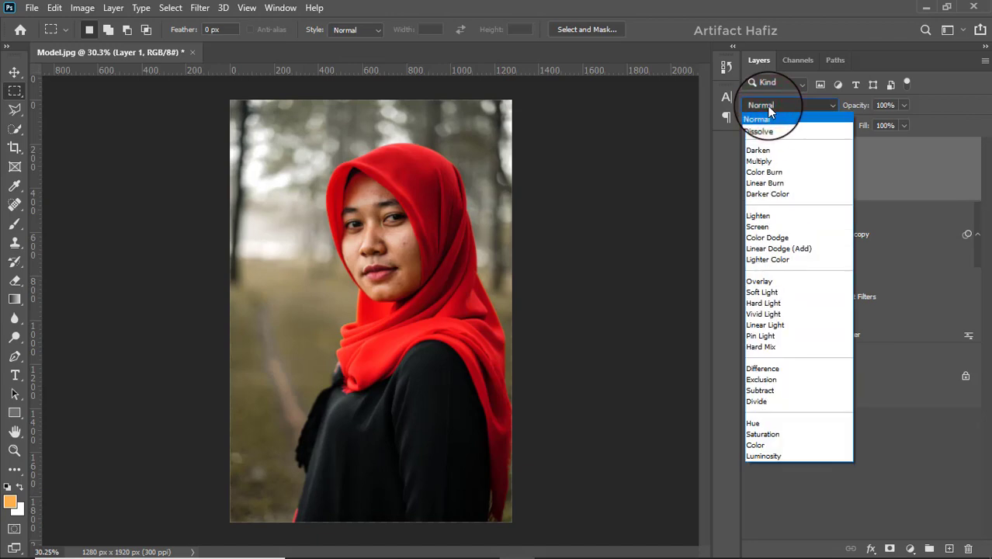
{"action": "left_click", "coordinate": [762, 315]}
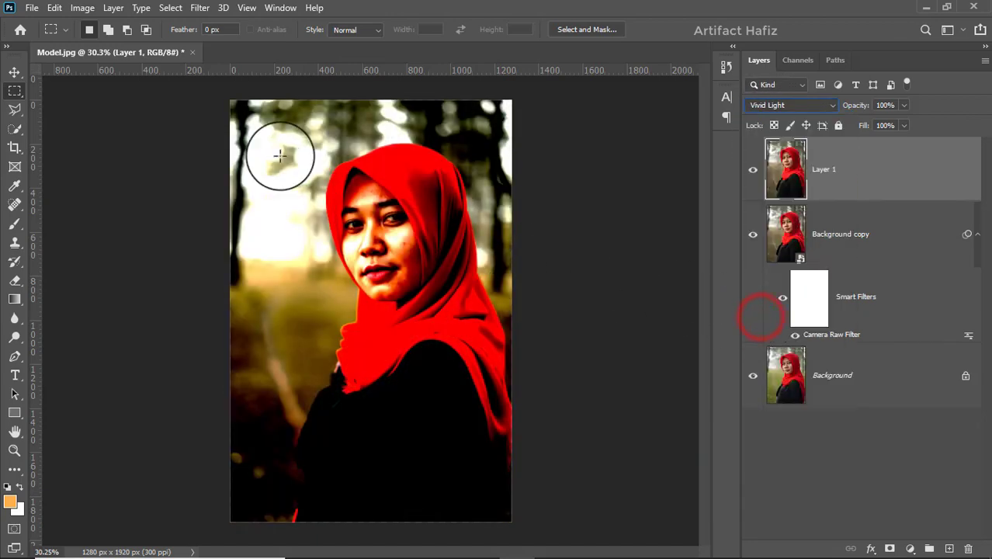
- Convert Layer 1 for smart filters and invert its colors
{"action": "left_click", "coordinate": [201, 9]}
{"action": "left_click", "coordinate": [217, 45]}
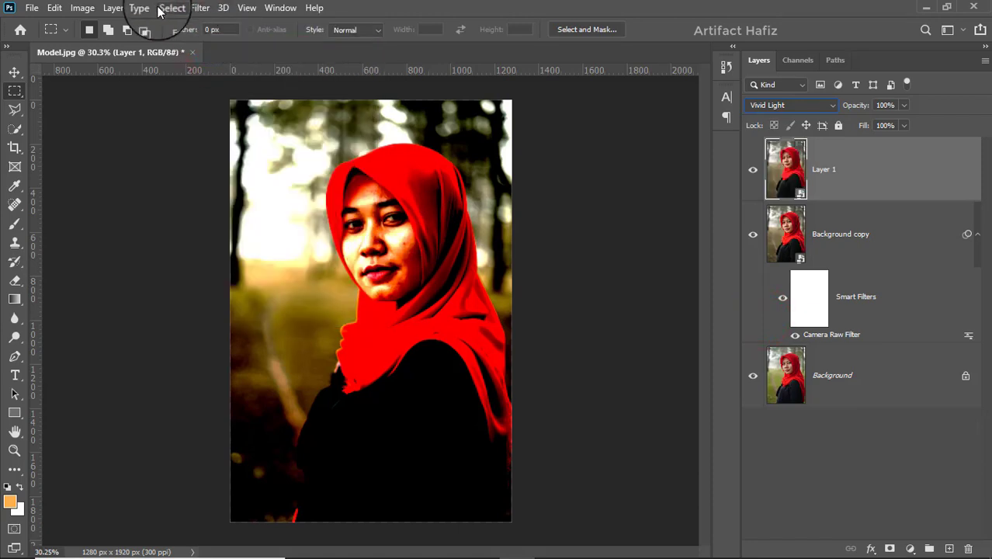
{"action": "left_click", "coordinate": [82, 7]}
{"action": "mouse_move", "coordinate": [172, 45]}
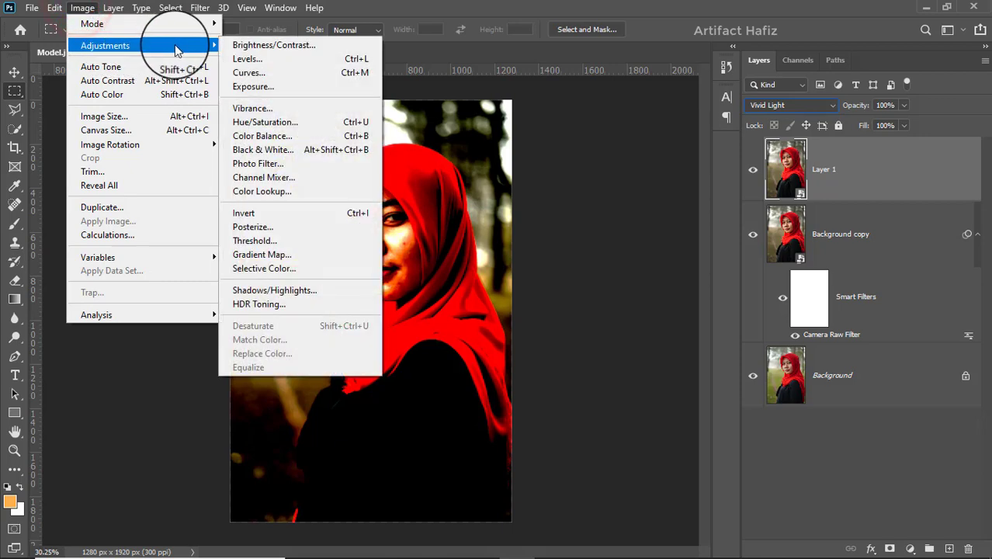
{"action": "left_click", "coordinate": [272, 219]}
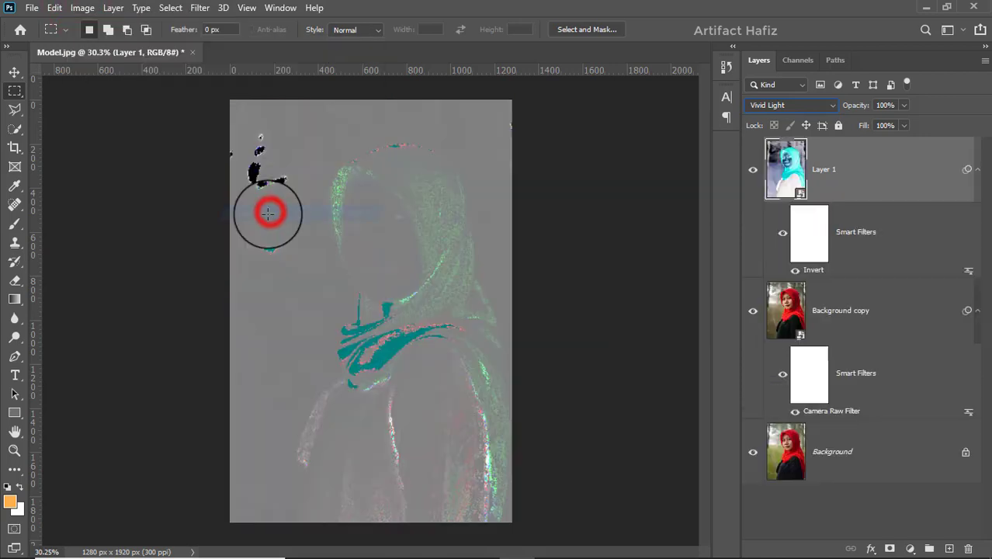
- Apply a High Pass filter with a radius of 10 pixels to Layer 1
{"action": "left_click", "coordinate": [200, 8]}
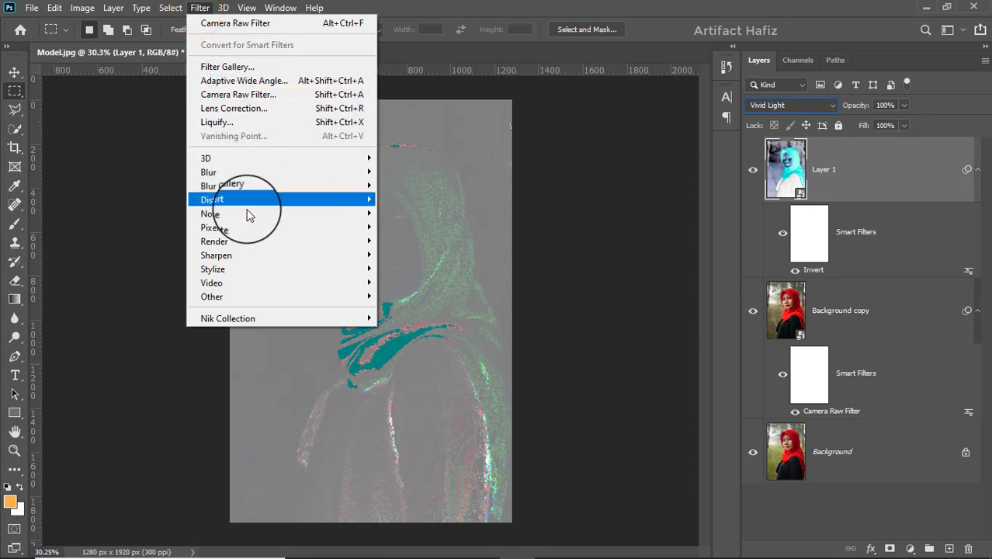
{"action": "mouse_move", "coordinate": [337, 297]}
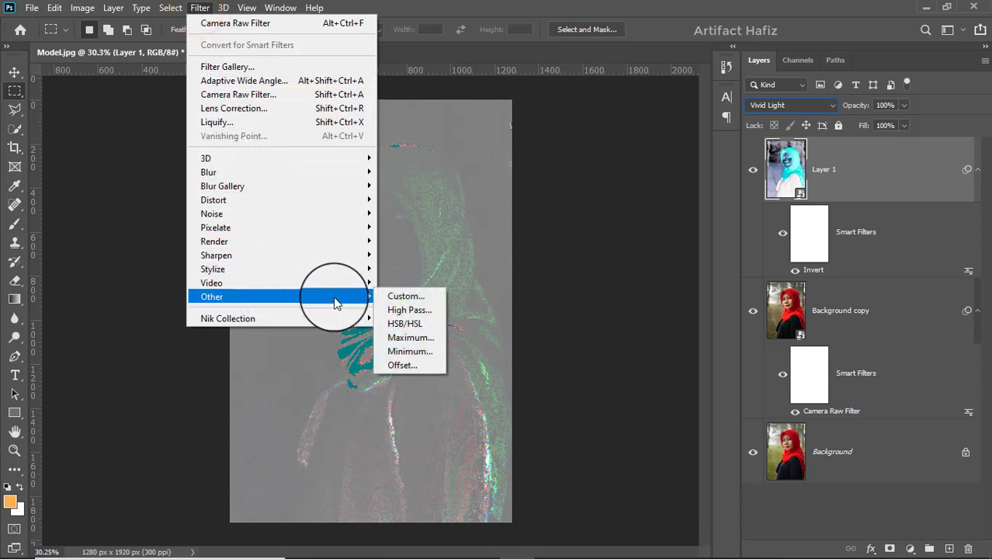
{"action": "left_click", "coordinate": [396, 310]}
{"action": "left_click_drag", "start_coordinate": [448, 94], "coordinate": [619, 117]}
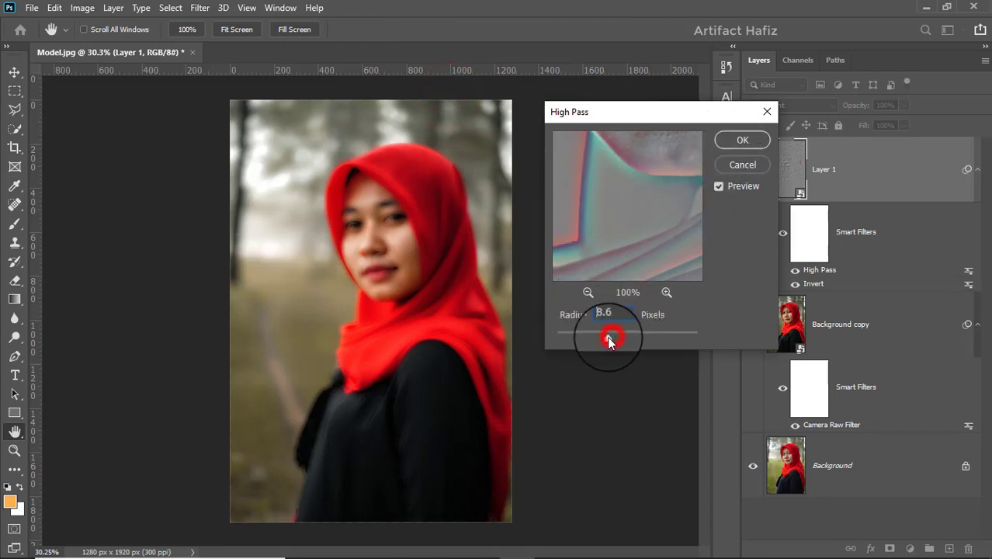
{"action": "left_click", "coordinate": [743, 140]}
{"action": "key", "text": "m"}
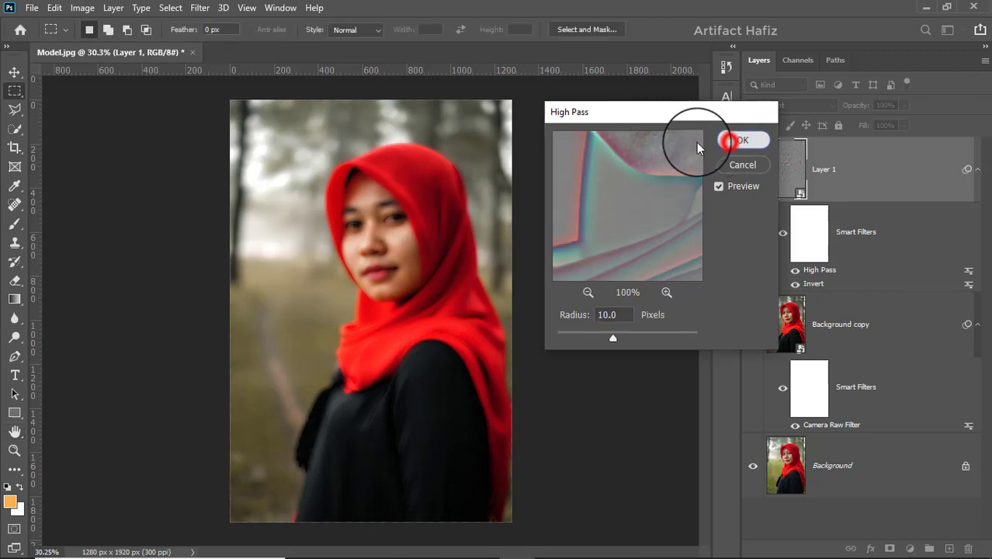
- Apply a Gaussian Blur with a radius of 4.5 pixels to Layer 1
{"action": "scroll", "coordinate": [366, 277], "scroll_direction": "up", "scroll_amount": 5}
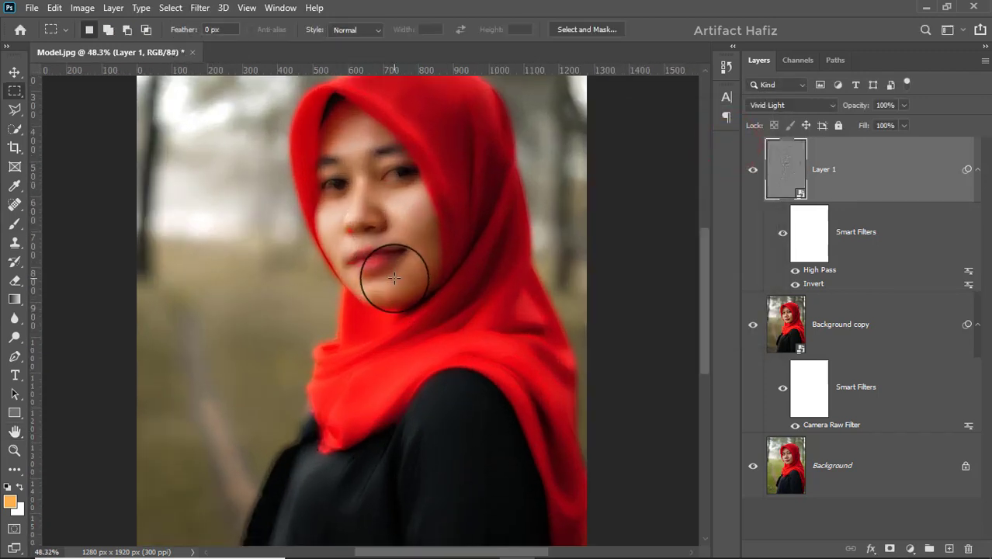
{"action": "left_click_drag", "start_coordinate": [395, 227], "coordinate": [361, 255]}
{"action": "left_click", "coordinate": [199, 8]}
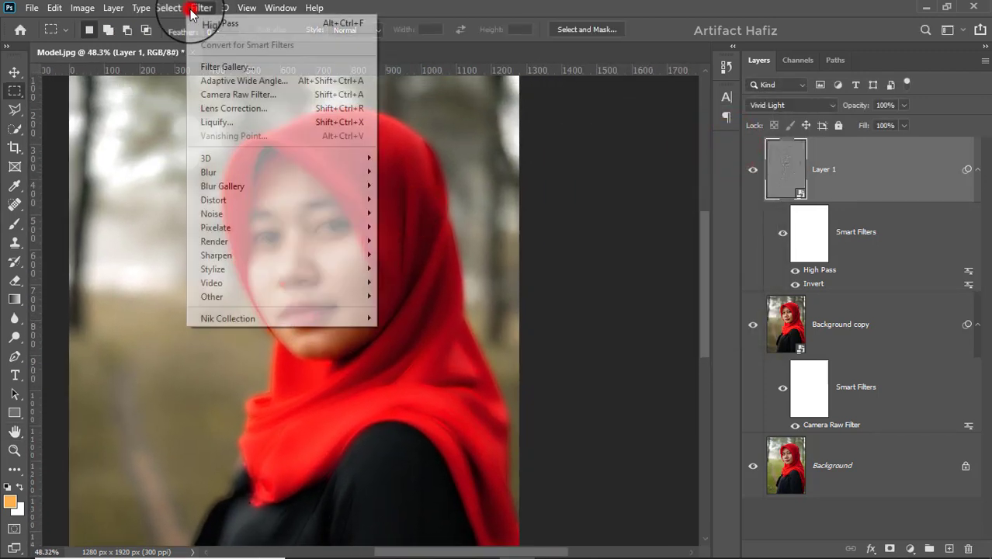
{"action": "mouse_move", "coordinate": [240, 170]}
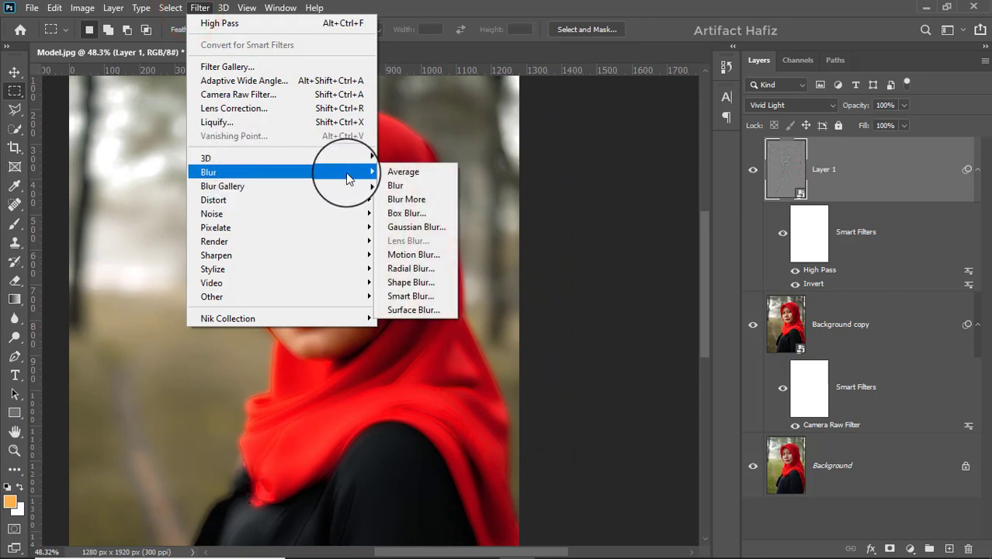
{"action": "left_click", "coordinate": [411, 227]}
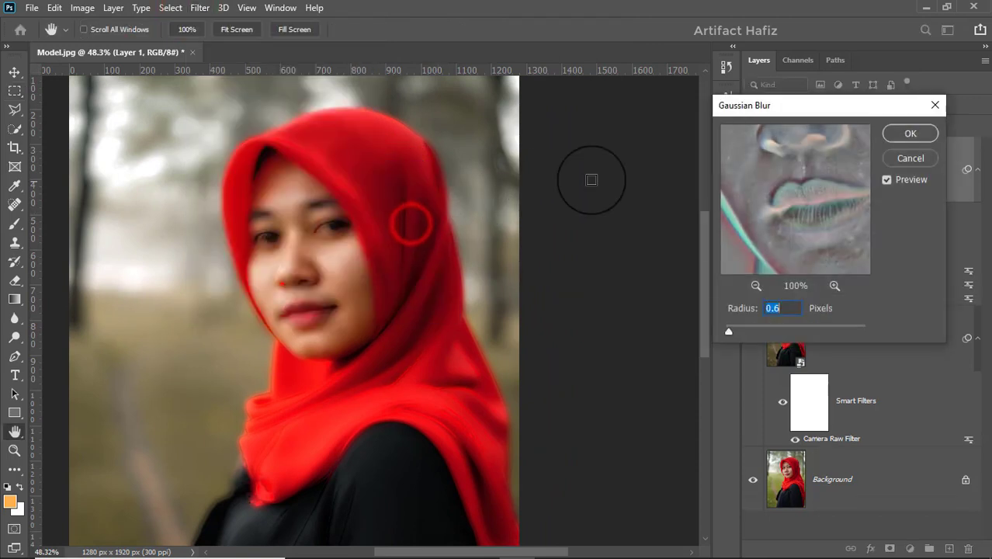
{"action": "left_click_drag", "start_coordinate": [732, 332], "coordinate": [761, 334]}
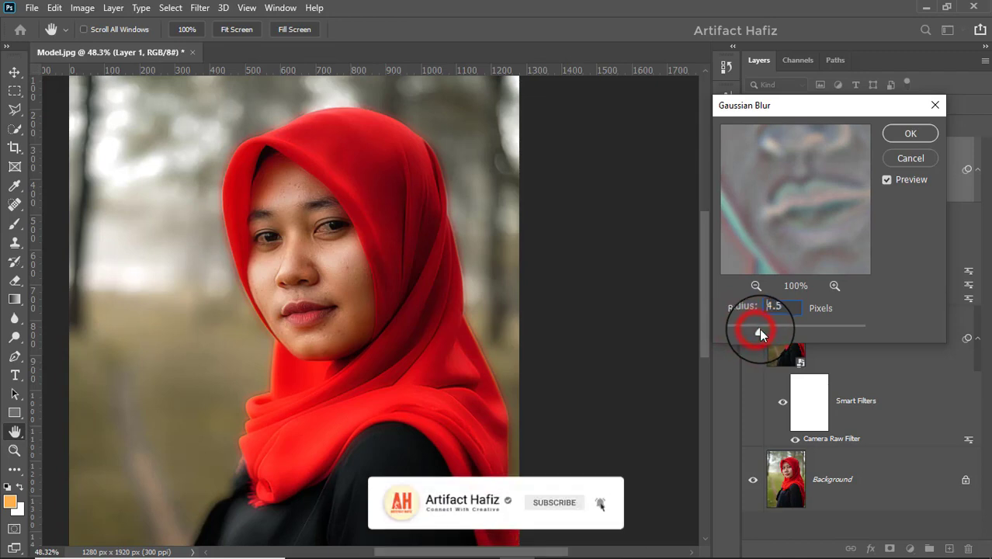
{"action": "left_click", "coordinate": [909, 134]}
- Add a layer mask to Layer 1 and invert the mask to black to hide the smoothing effect
{"action": "scroll", "coordinate": [605, 259], "scroll_direction": "down", "scroll_amount": 5}
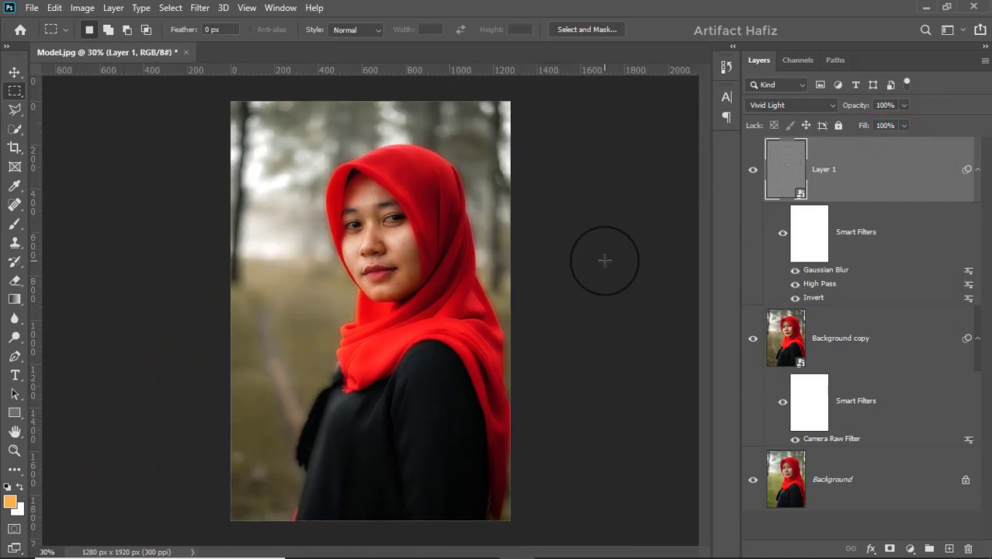
{"action": "scroll", "coordinate": [604, 259], "scroll_direction": "up", "scroll_amount": 2}
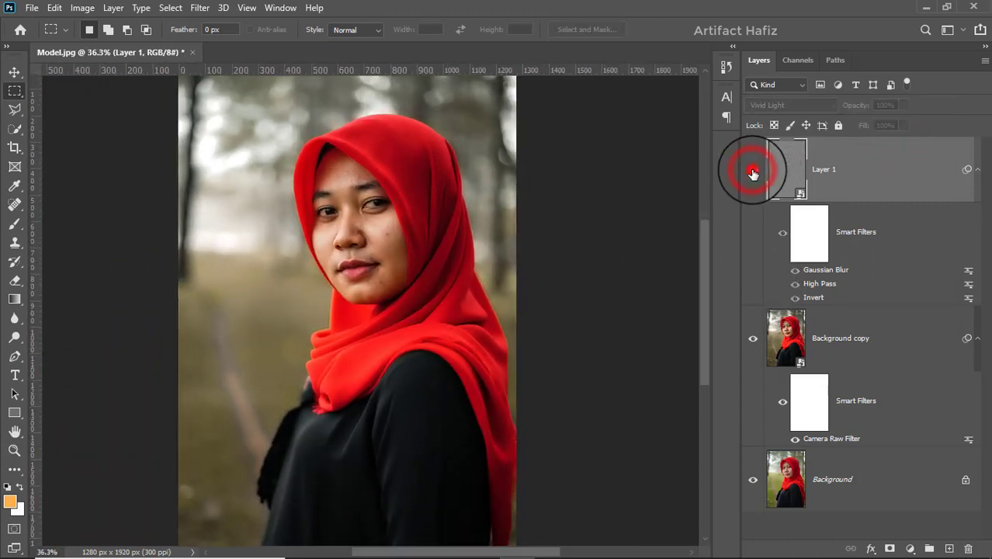
{"action": "left_click", "coordinate": [843, 157]}
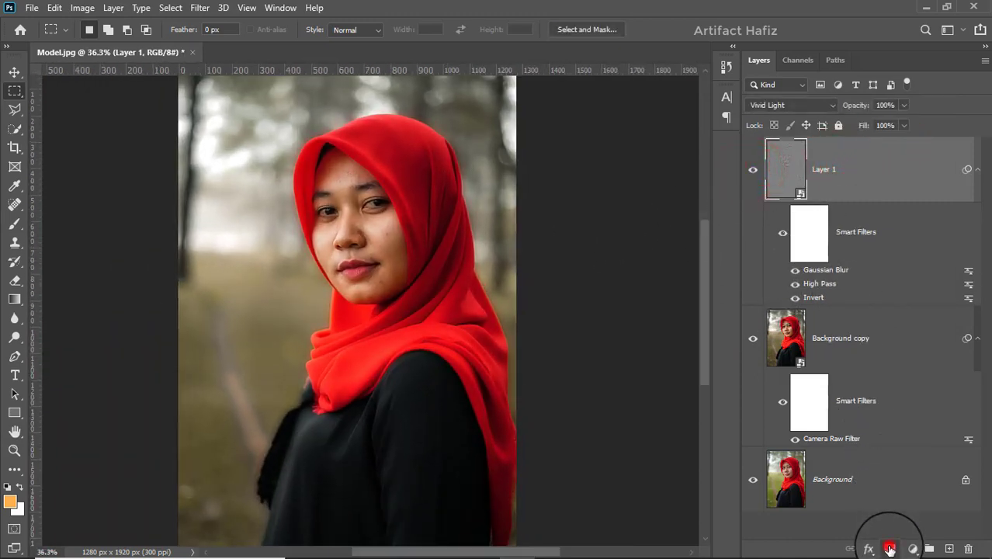
{"action": "left_click", "coordinate": [890, 549]}
{"action": "left_click", "coordinate": [81, 8]}
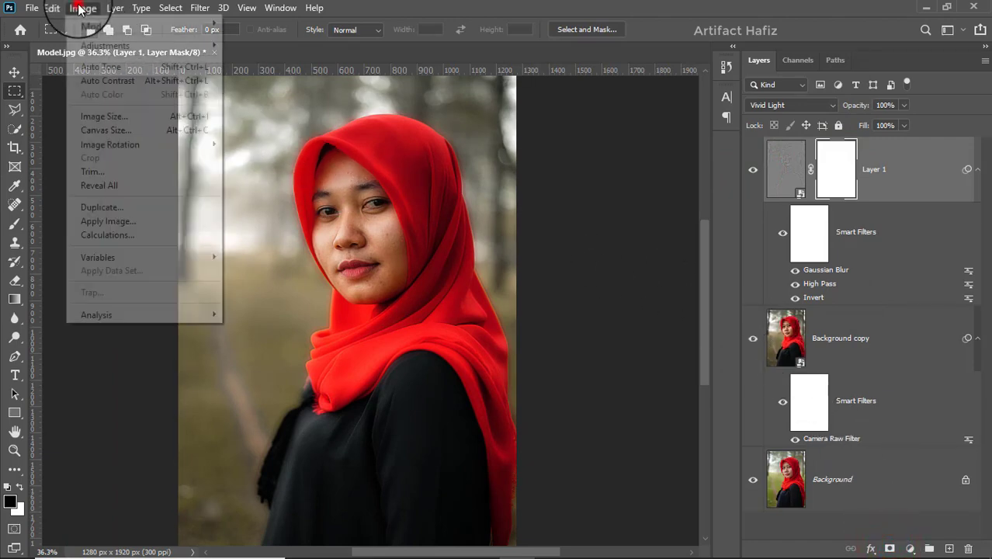
{"action": "mouse_move", "coordinate": [155, 45]}
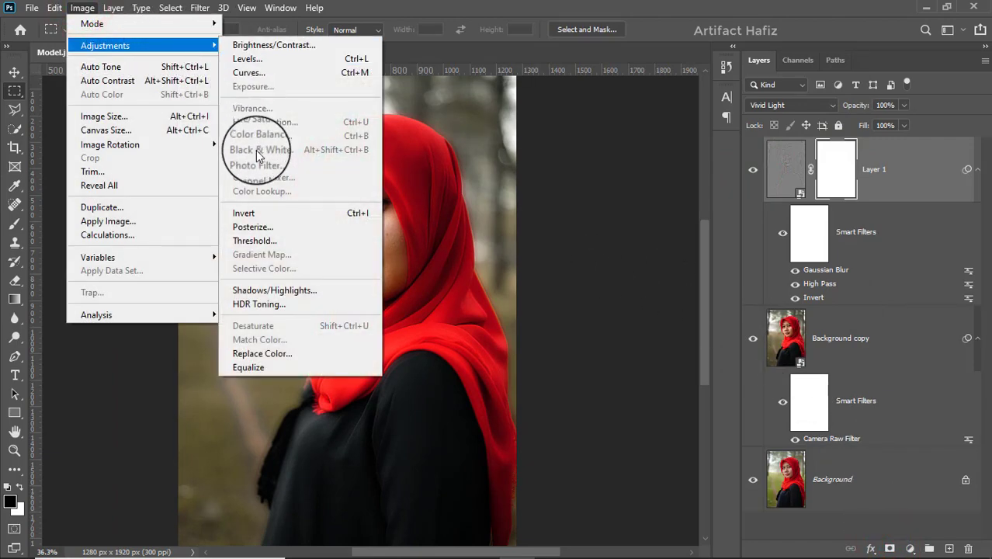
{"action": "left_click", "coordinate": [247, 213]}
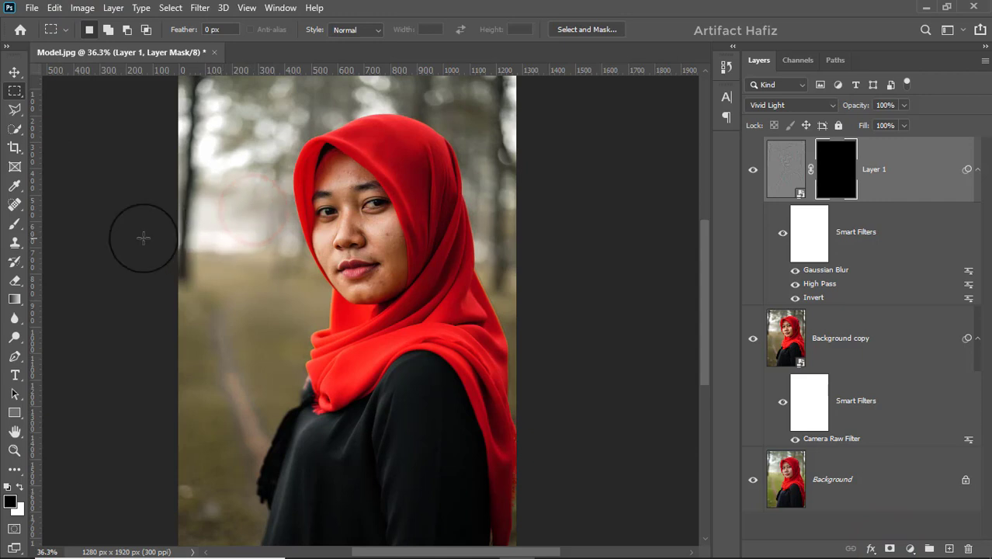
- Set up a Soft Round brush with white as the foreground color and 100% opacity
{"action": "left_click", "coordinate": [14, 224]}
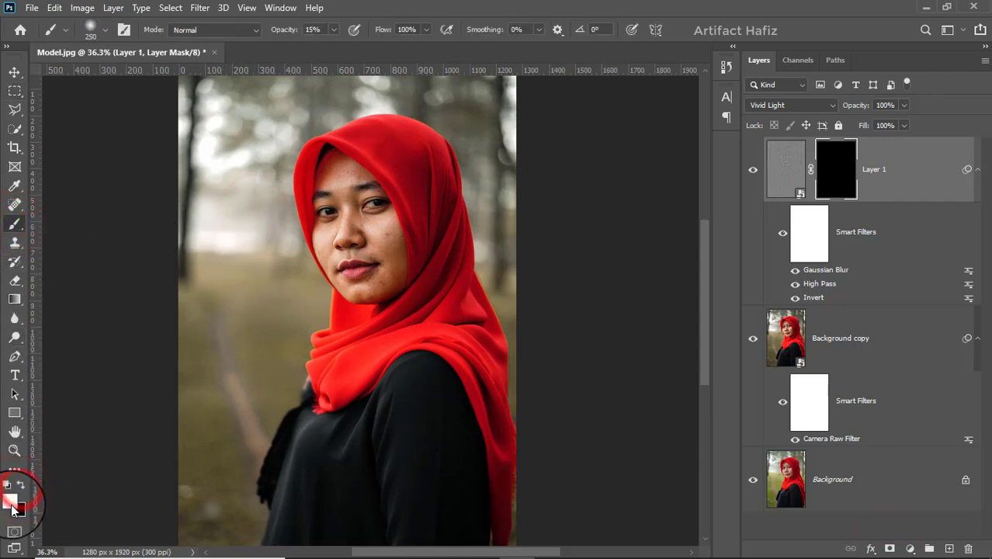
{"action": "left_click", "coordinate": [99, 29]}
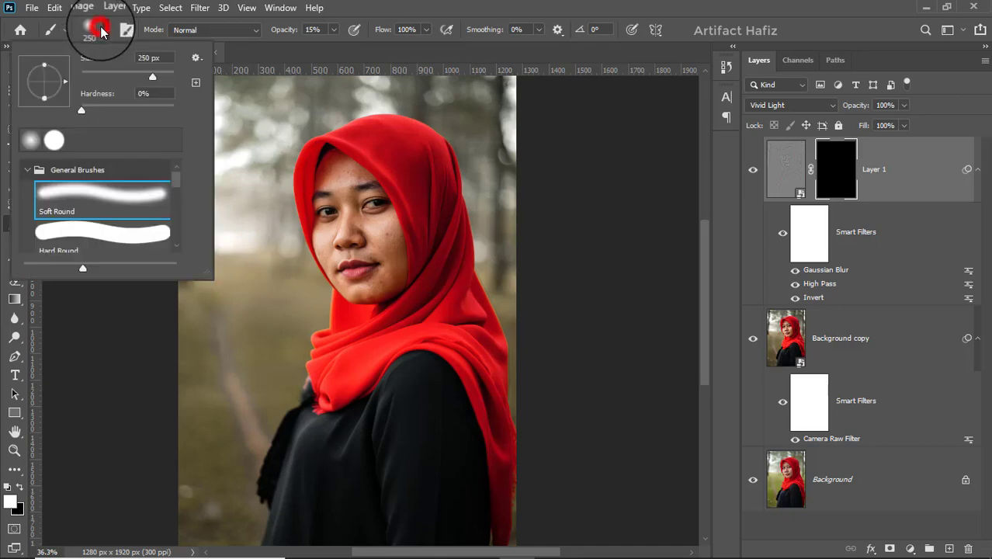
{"action": "left_click", "coordinate": [82, 195]}
{"action": "left_click_drag", "start_coordinate": [329, 46], "coordinate": [410, 44]}
- Paint the smoothing onto the forehead in Layer 1's mask, reducing the brush size to 50 for the area above the brows
{"action": "scroll", "coordinate": [341, 199], "scroll_direction": "up", "scroll_amount": 5, "text": "alt"}
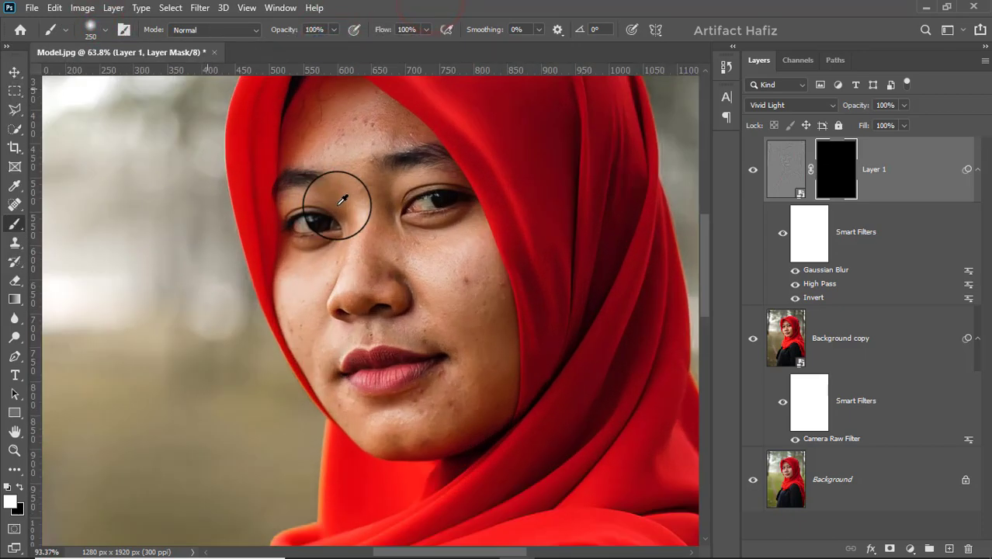
{"action": "left_click", "coordinate": [358, 135]}
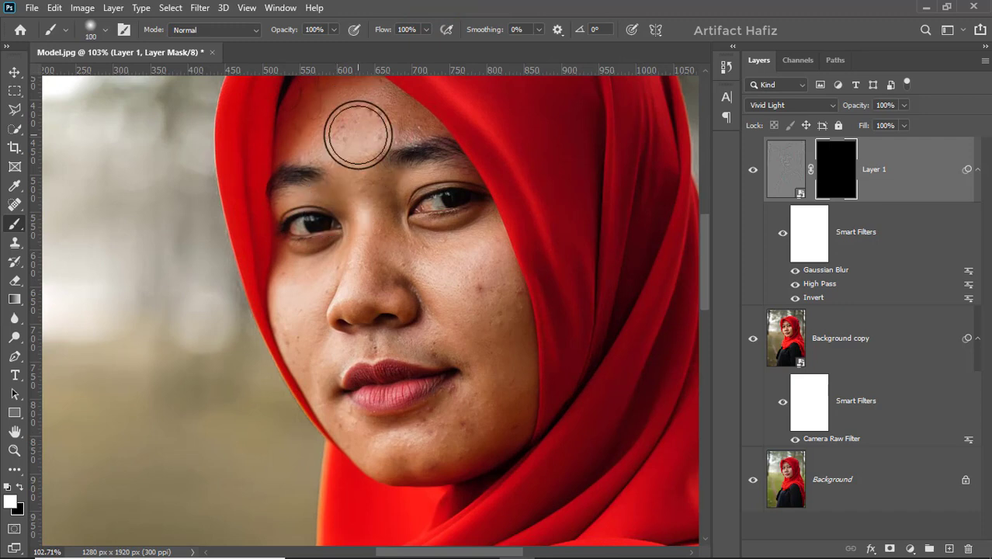
{"action": "mouse_move", "coordinate": [353, 128]}
{"action": "left_mouse_down"}
{"action": "mouse_move", "coordinate": [336, 200]}
{"action": "mouse_move", "coordinate": [297, 196]}
{"action": "mouse_move", "coordinate": [291, 206]}
{"action": "mouse_move", "coordinate": [319, 192]}
{"action": "mouse_move", "coordinate": [336, 167]}
{"action": "mouse_move", "coordinate": [382, 194]}
{"action": "mouse_move", "coordinate": [322, 203]}
{"action": "mouse_move", "coordinate": [320, 190]}
{"action": "mouse_move", "coordinate": [334, 188]}
{"action": "mouse_move", "coordinate": [347, 208]}
{"action": "mouse_move", "coordinate": [346, 177]}
{"action": "mouse_move", "coordinate": [314, 173]}
{"action": "mouse_move", "coordinate": [350, 206]}
{"action": "left_mouse_up"}
{"action": "key", "text": "bracketleft"}
{"action": "key", "text": "bracketleft"}
{"action": "key", "text": "bracketleft"}
{"action": "left_click", "coordinate": [334, 210]}
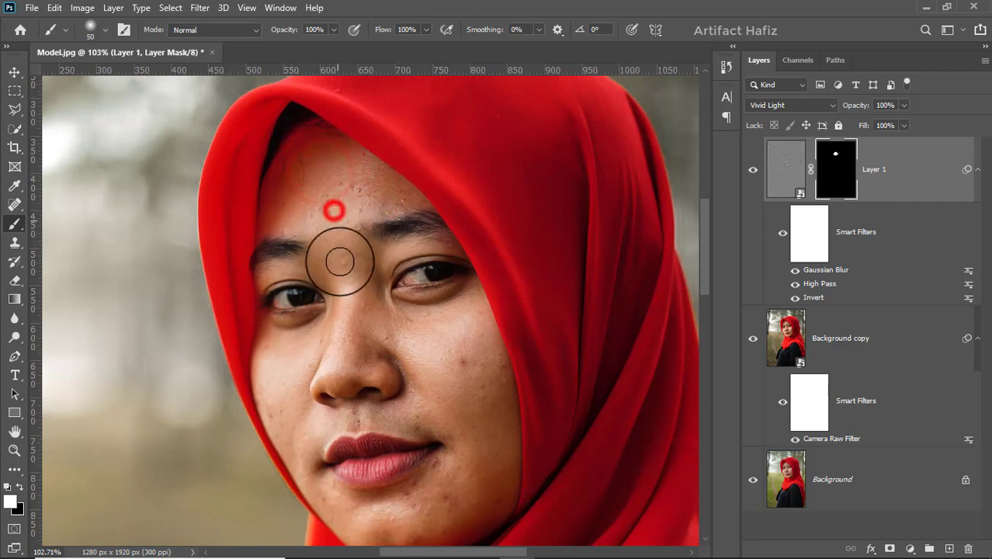
{"action": "left_click", "coordinate": [331, 190]}
- Paint white on the mask over the cheek beside the red hijab's wide side, from under the eye outward
{"action": "left_click", "coordinate": [405, 330]}
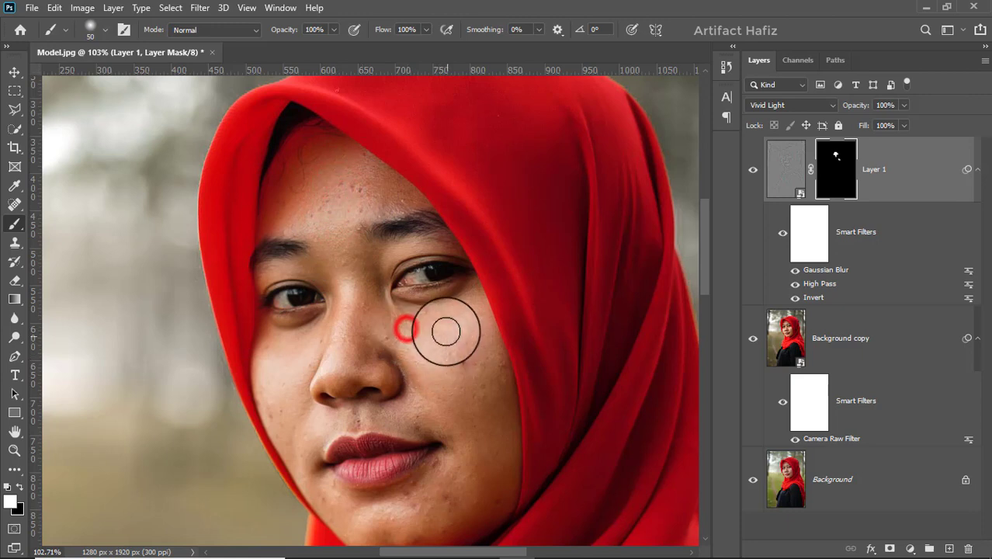
{"action": "left_click_drag", "start_coordinate": [428, 328], "coordinate": [458, 353]}
{"action": "left_click_drag", "start_coordinate": [465, 323], "coordinate": [465, 396]}
{"action": "left_click_drag", "start_coordinate": [465, 341], "coordinate": [490, 387]}
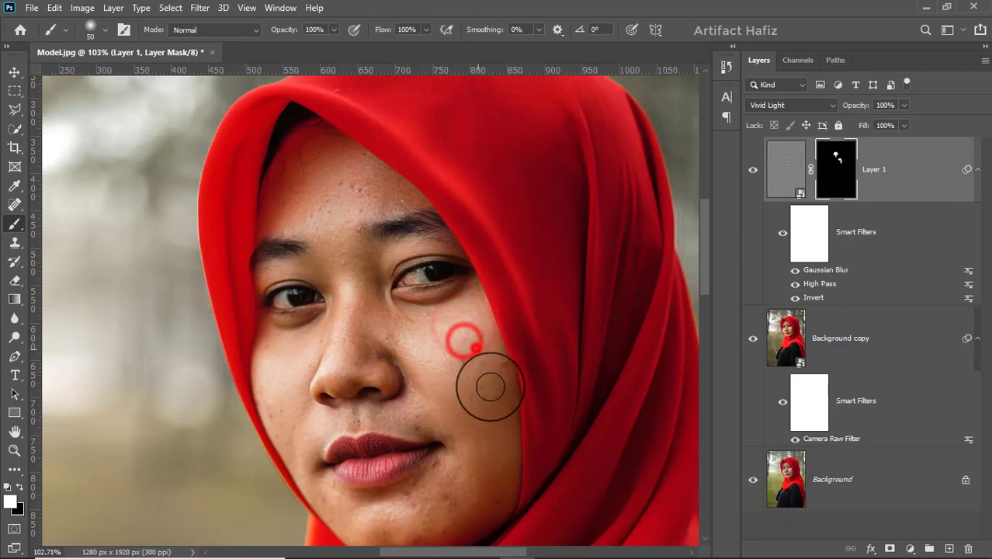
- Smooth the chin and the blemishes below the mouth corner by painting white on the mask
{"action": "left_click_drag", "start_coordinate": [472, 446], "coordinate": [467, 342]}
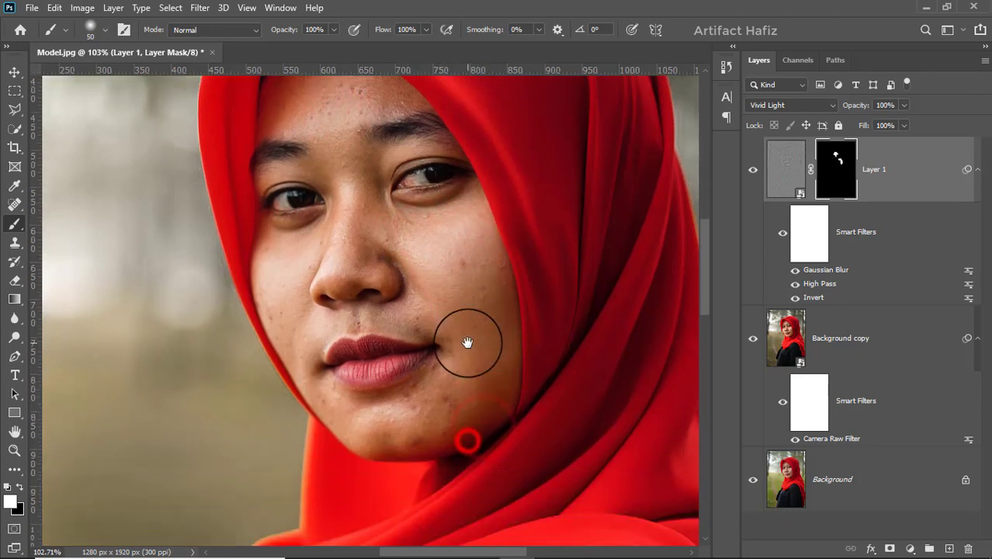
{"action": "left_click", "coordinate": [387, 410]}
{"action": "mouse_move", "coordinate": [395, 408]}
{"action": "left_mouse_down"}
{"action": "mouse_move", "coordinate": [436, 386]}
{"action": "mouse_move", "coordinate": [406, 410]}
{"action": "left_mouse_up"}
{"action": "left_click_drag", "start_coordinate": [464, 398], "coordinate": [427, 420]}
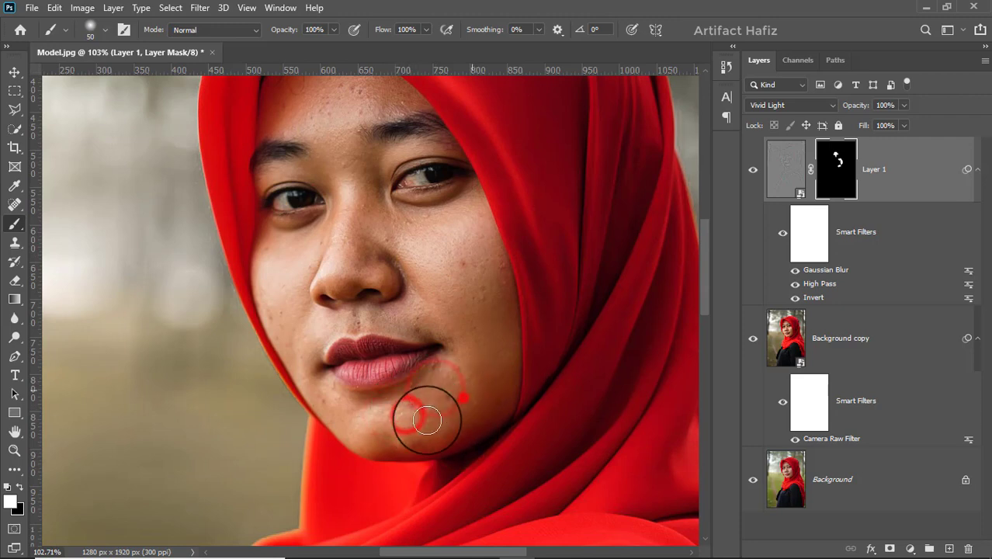
{"action": "left_click", "coordinate": [417, 410]}
- Paint the smoothing onto the narrower cheek and, with the brush reduced to 35, along the jaw below it
{"action": "left_click", "coordinate": [273, 276]}
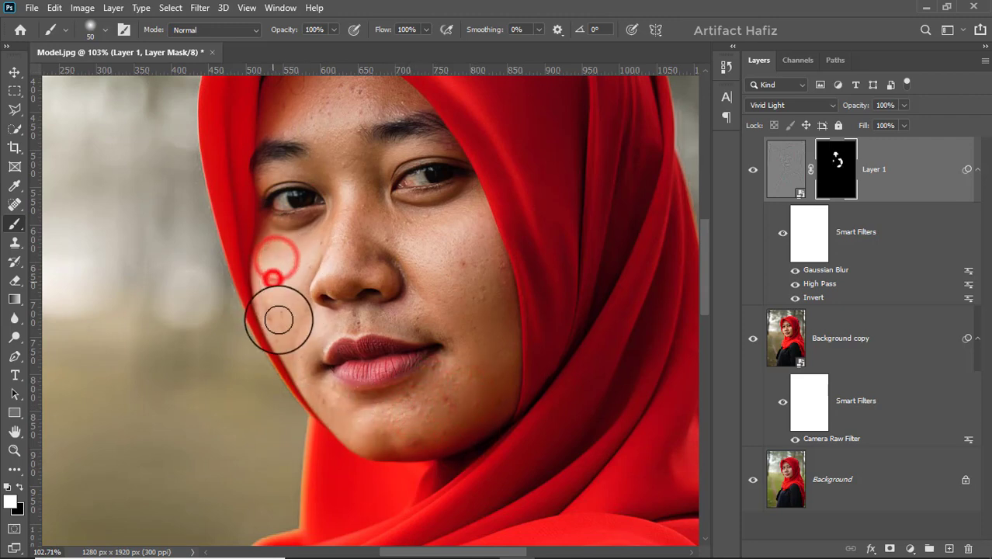
{"action": "key", "text": "["}
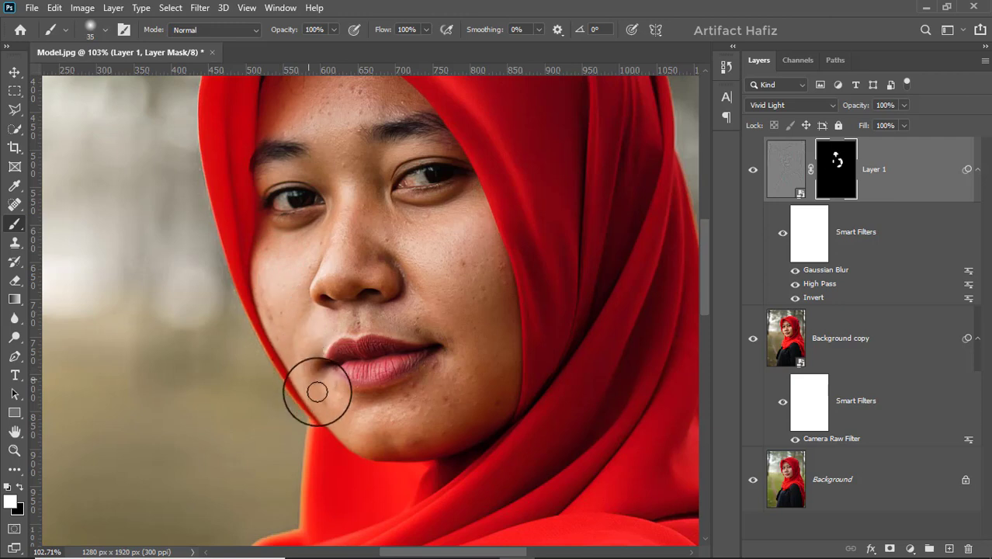
{"action": "left_click", "coordinate": [327, 406]}
{"action": "left_click", "coordinate": [363, 424]}
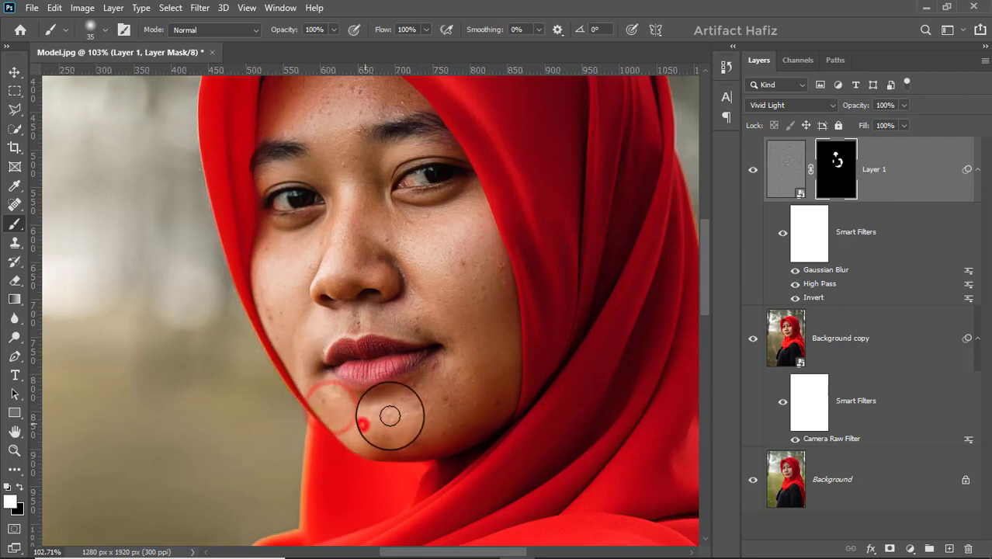
- Smooth the skin along the bridge and tip of the nose by painting white on the mask
{"action": "left_click", "coordinate": [365, 224]}
{"action": "left_click", "coordinate": [361, 236]}
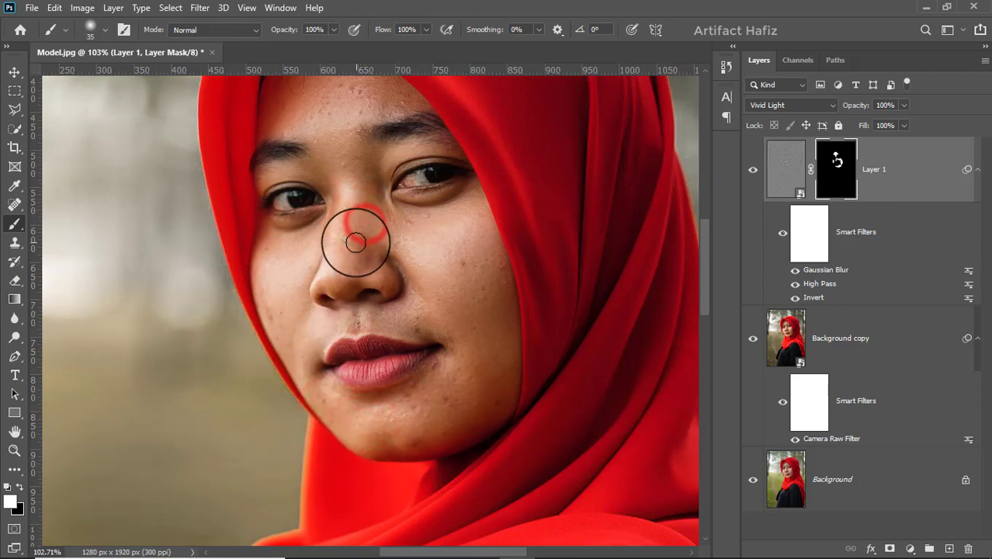
{"action": "left_click", "coordinate": [354, 273]}
{"action": "left_click", "coordinate": [337, 286]}
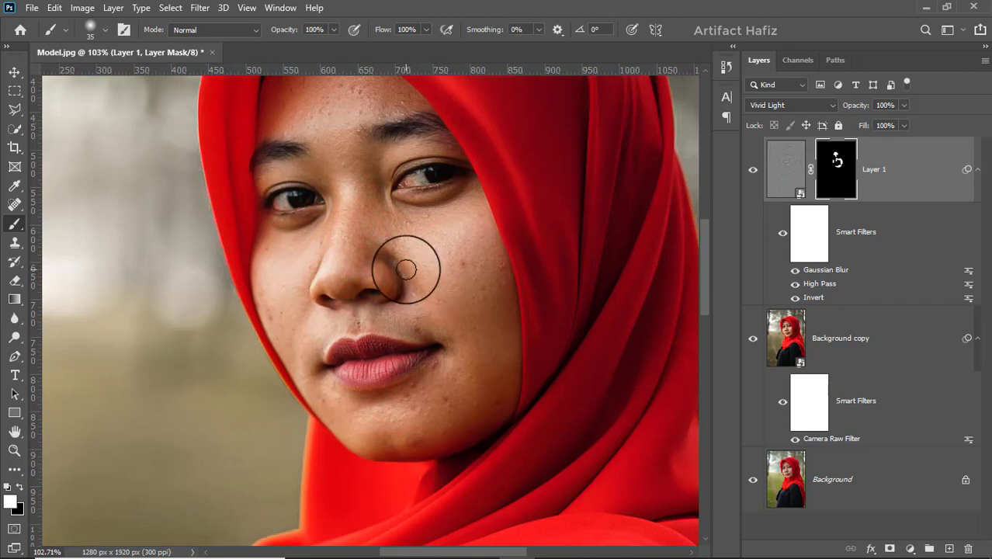
- Paint white on the mask beside the nose bridge and across the skin under both eyes
{"action": "left_click", "coordinate": [376, 221]}
{"action": "left_click", "coordinate": [405, 224]}
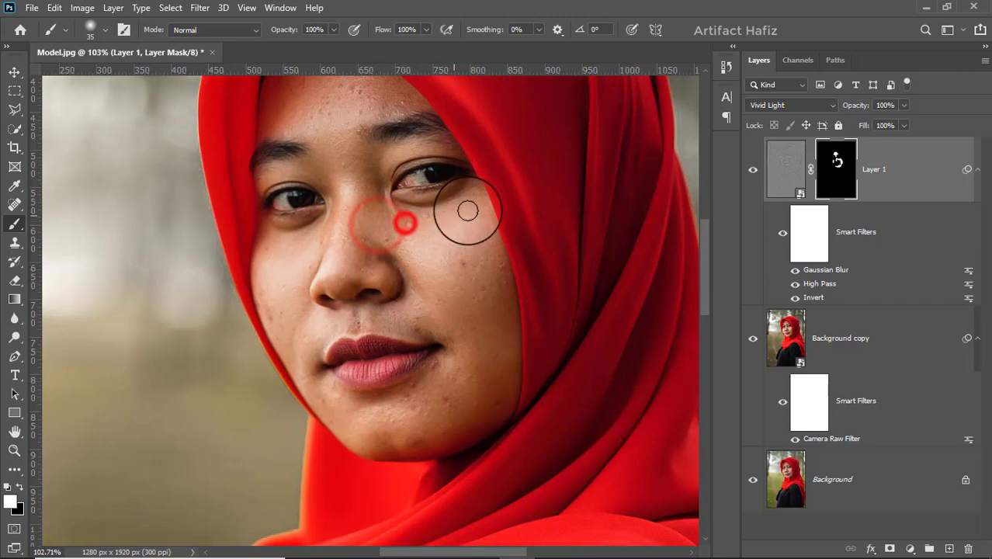
{"action": "left_click", "coordinate": [467, 211]}
{"action": "left_click", "coordinate": [295, 240]}
{"action": "left_click", "coordinate": [272, 252]}
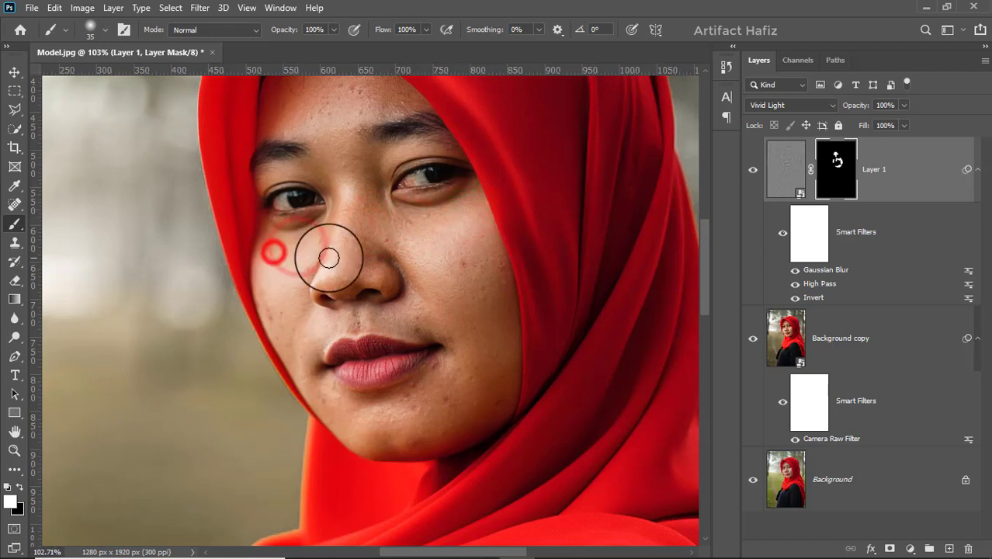
- Compare the whole portrait with Layer 1's skin smoothing hidden and shown
{"action": "scroll", "coordinate": [424, 287], "scroll_direction": "down", "scroll_amount": 13}
{"action": "scroll", "coordinate": [424, 292], "scroll_direction": "up", "scroll_amount": 2}
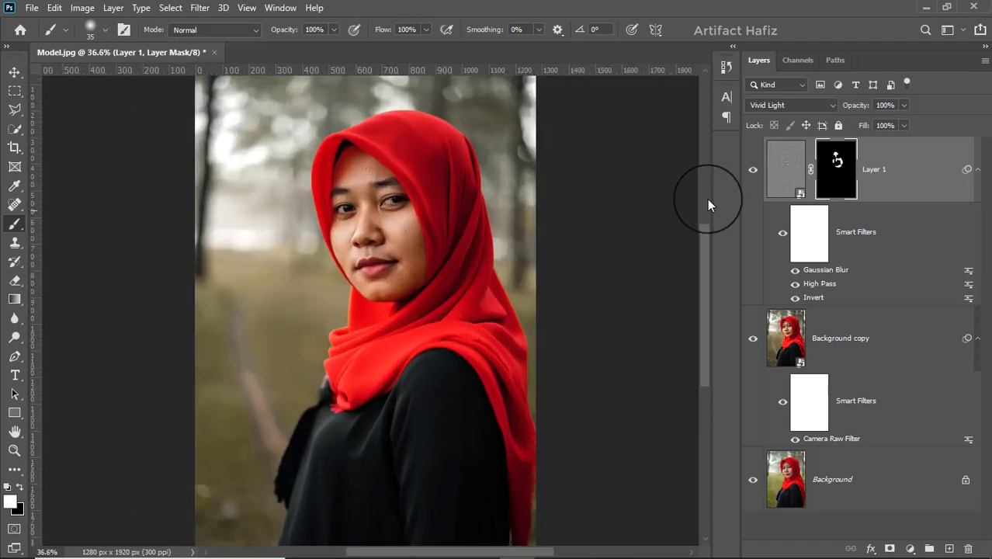
{"action": "left_click", "coordinate": [752, 171]}
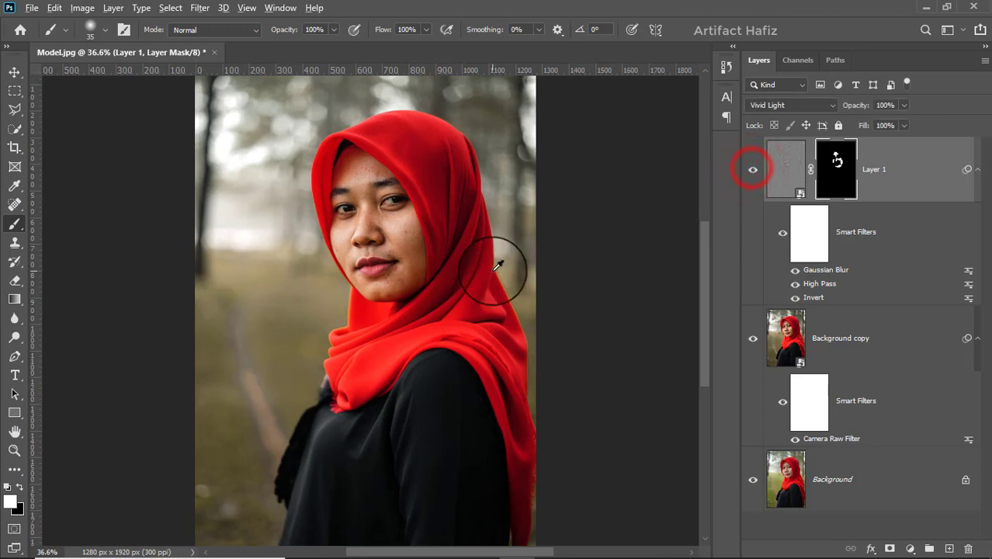
{"action": "scroll", "coordinate": [501, 268], "scroll_direction": "down", "scroll_amount": 3}
- Add a Curves adjustment layer above Layer 1 and shape its RGB curve into a gentle S by lowering the shadows and raising the highlights
{"action": "left_click", "coordinate": [873, 171]}
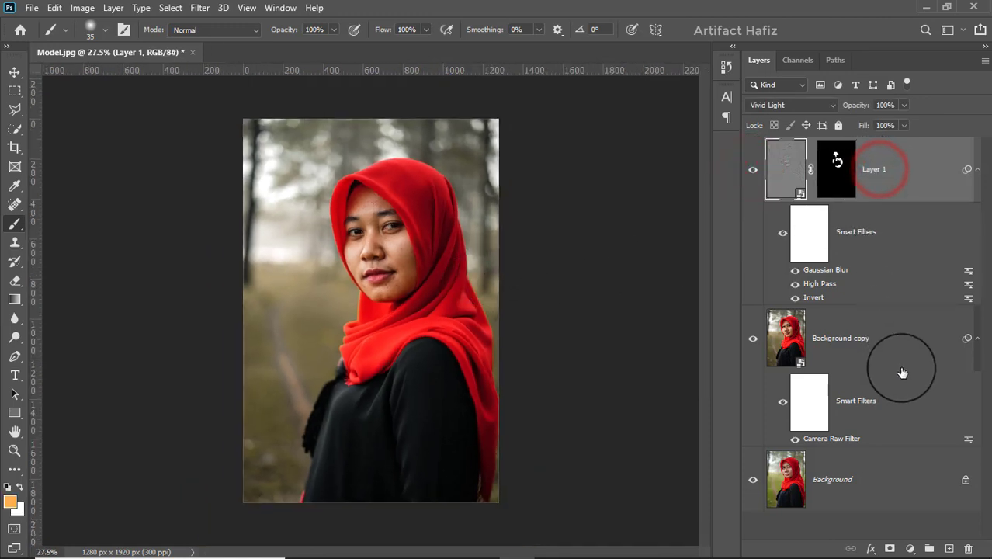
{"action": "left_click", "coordinate": [910, 548]}
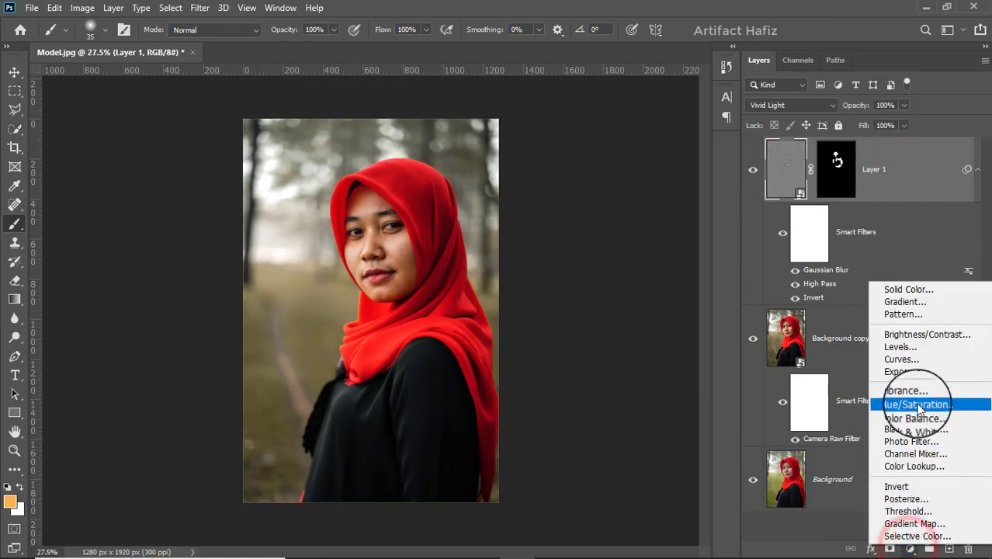
{"action": "left_click", "coordinate": [913, 359]}
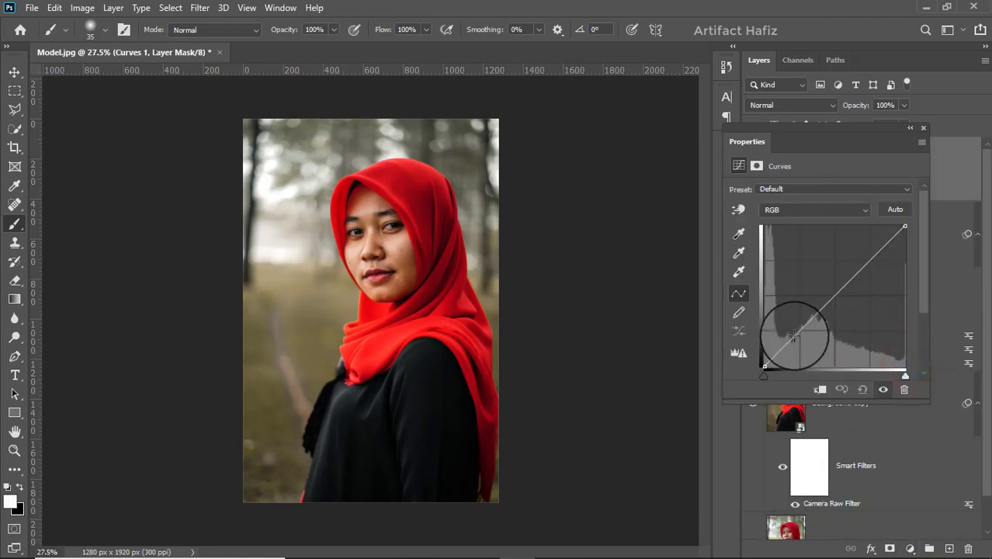
{"action": "left_click", "coordinate": [800, 333]}
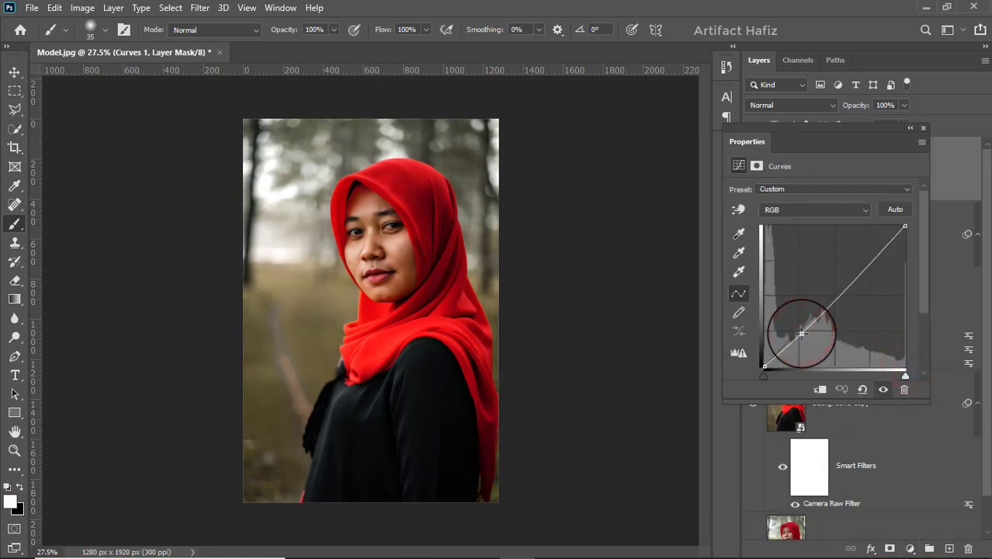
{"action": "left_click", "coordinate": [874, 255]}
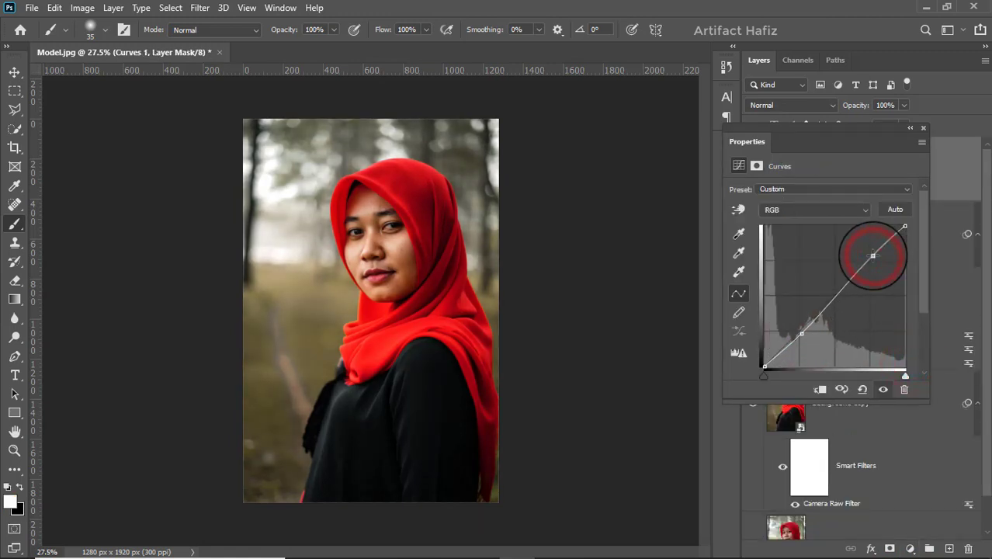
- Shape the Red and Green channel curves into slight S-curves with a lowered shadow point and a raised highlight point
{"action": "left_click", "coordinate": [802, 206]}
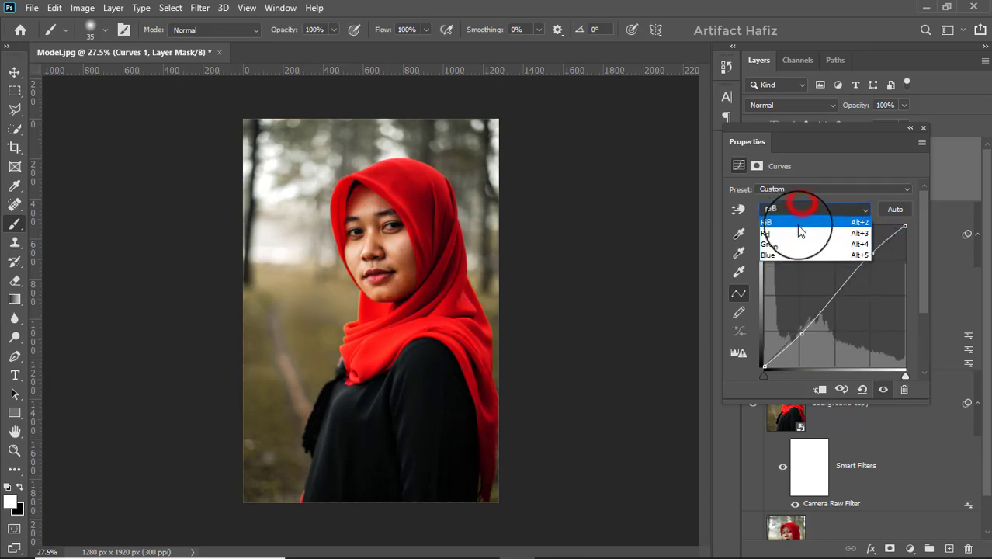
{"action": "left_click", "coordinate": [794, 231]}
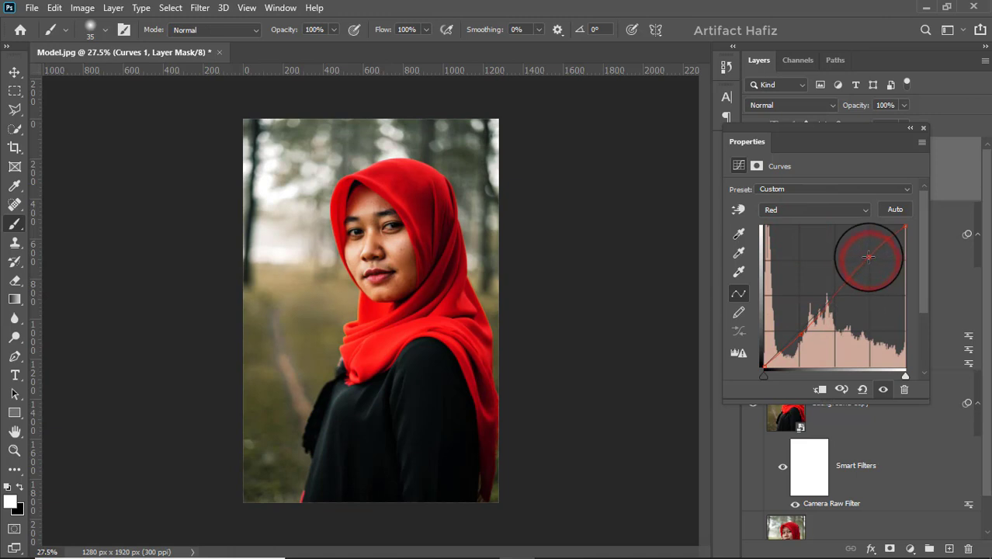
{"action": "left_click", "coordinate": [816, 209]}
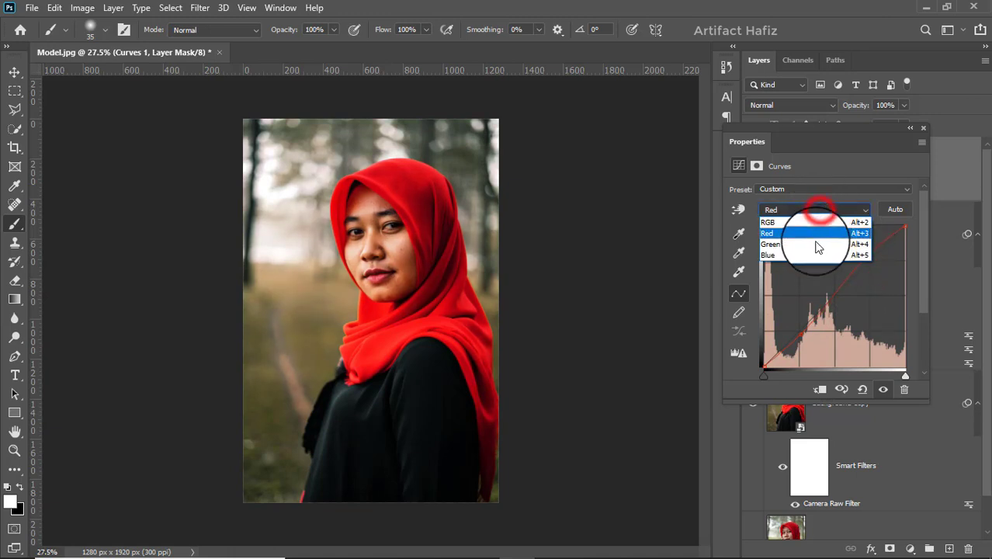
{"action": "left_click", "coordinate": [814, 246]}
{"action": "left_click", "coordinate": [801, 334]}
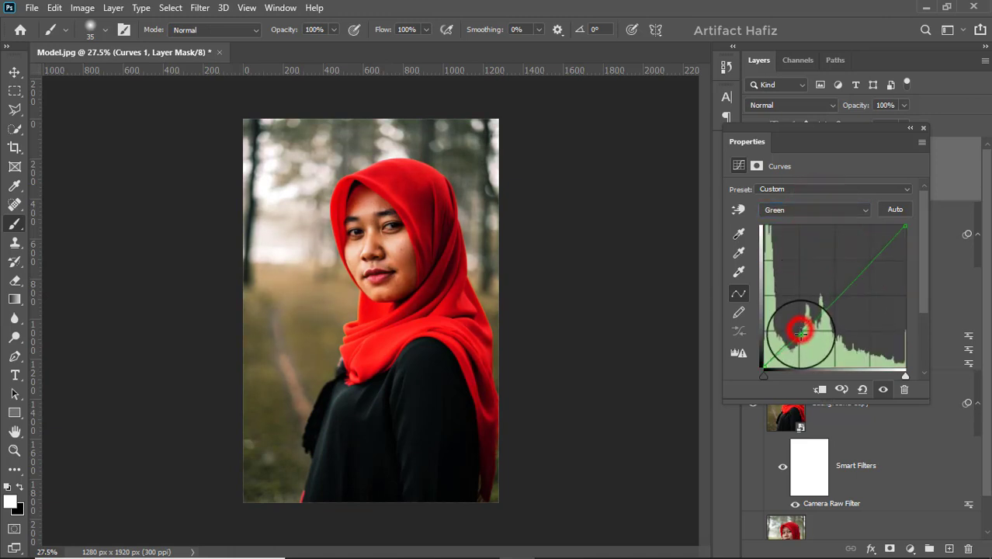
{"action": "left_click", "coordinate": [869, 261]}
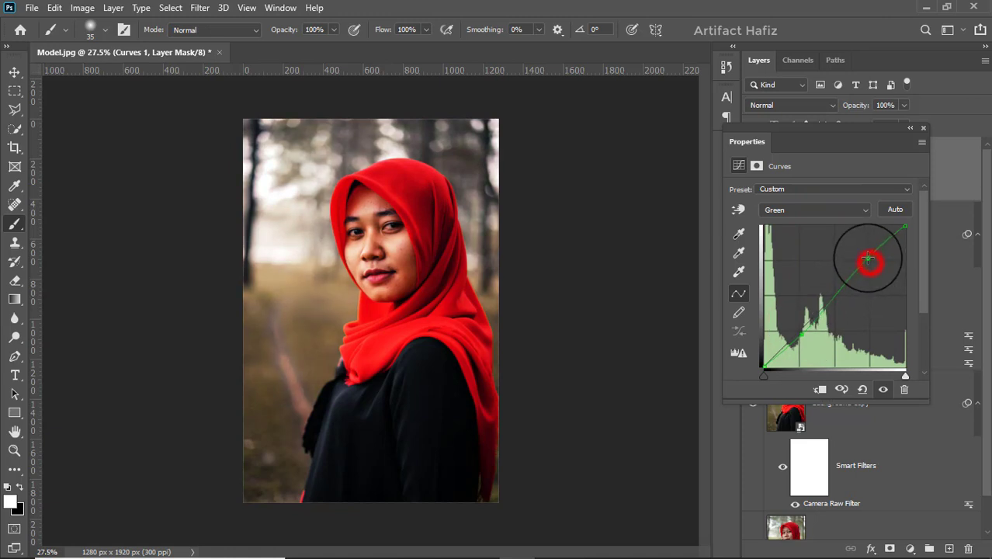
- Give the Blue channel curve the same slight S shape and close the Curves settings
{"action": "left_click", "coordinate": [824, 211]}
{"action": "left_click", "coordinate": [820, 257]}
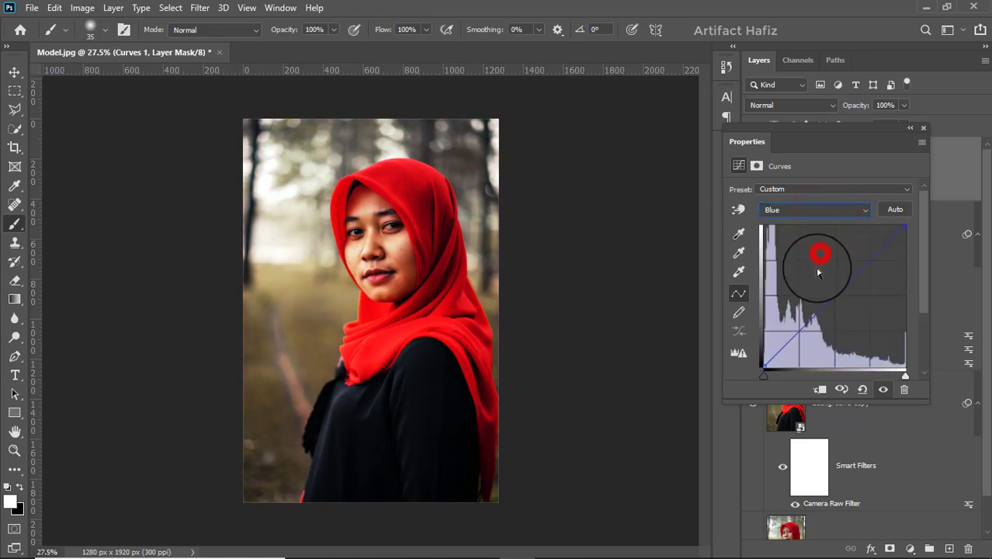
{"action": "left_click", "coordinate": [802, 334]}
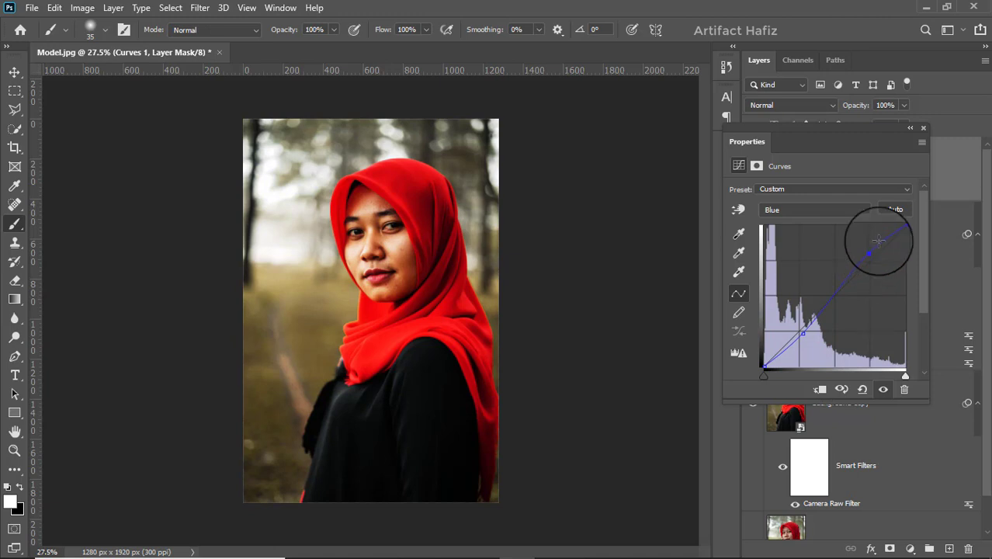
{"action": "left_click", "coordinate": [922, 129]}
- Check the image with the Curves layer hidden and shown, and lower the layer's opacity to about 53%
{"action": "left_click", "coordinate": [752, 169]}
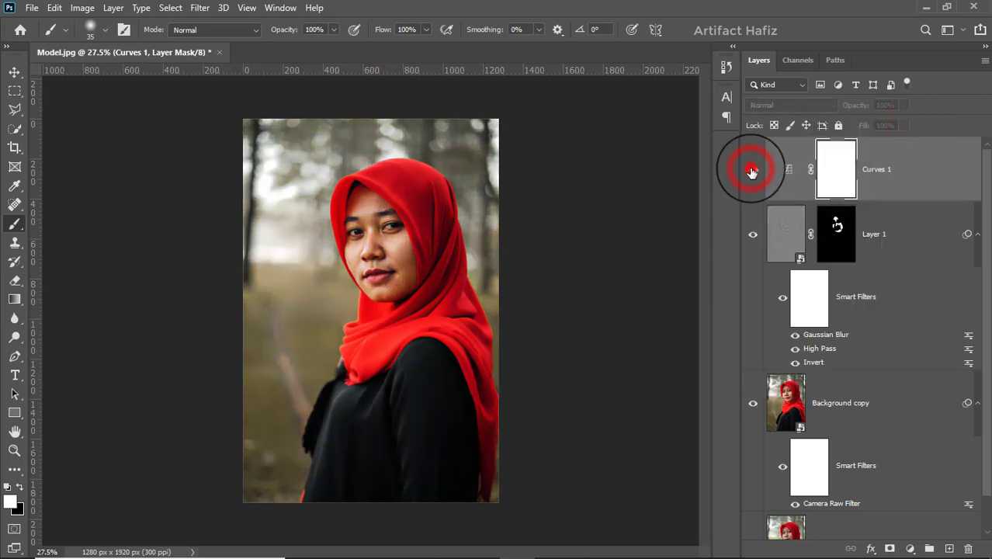
{"action": "left_click", "coordinate": [752, 169]}
{"action": "left_click", "coordinate": [907, 177]}
{"action": "left_click", "coordinate": [904, 105]}
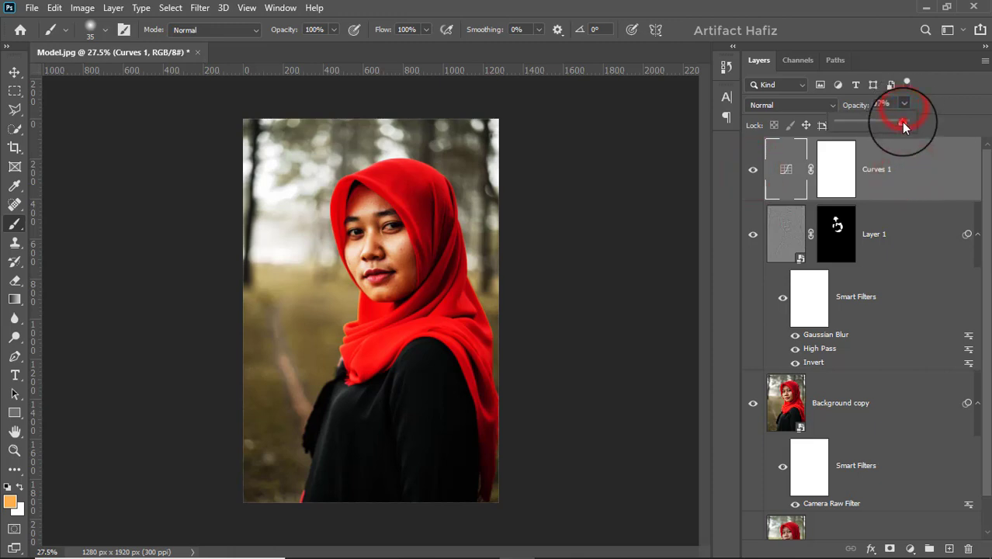
{"action": "left_click_drag", "start_coordinate": [904, 127], "coordinate": [874, 127]}
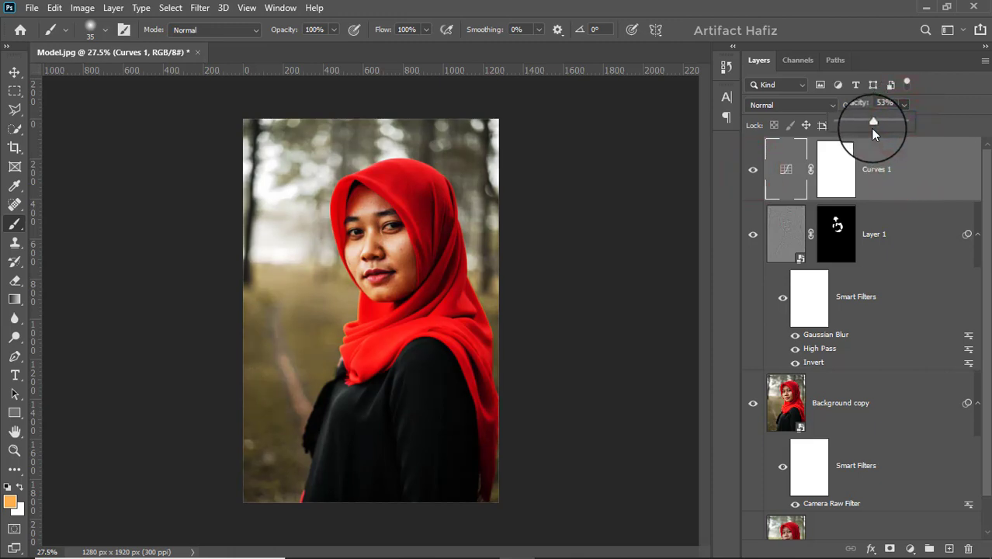
{"action": "left_click", "coordinate": [932, 165]}
- Stamp all visible layers into a new top layer and convert it for Smart Filters
{"action": "key", "text": "ctrl+alt+shift+e"}
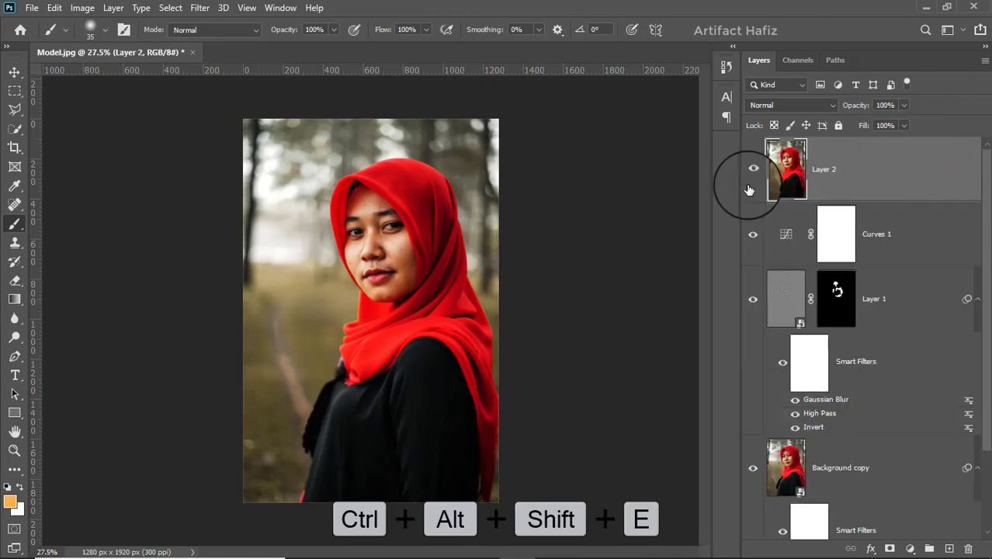
{"action": "left_click", "coordinate": [201, 6]}
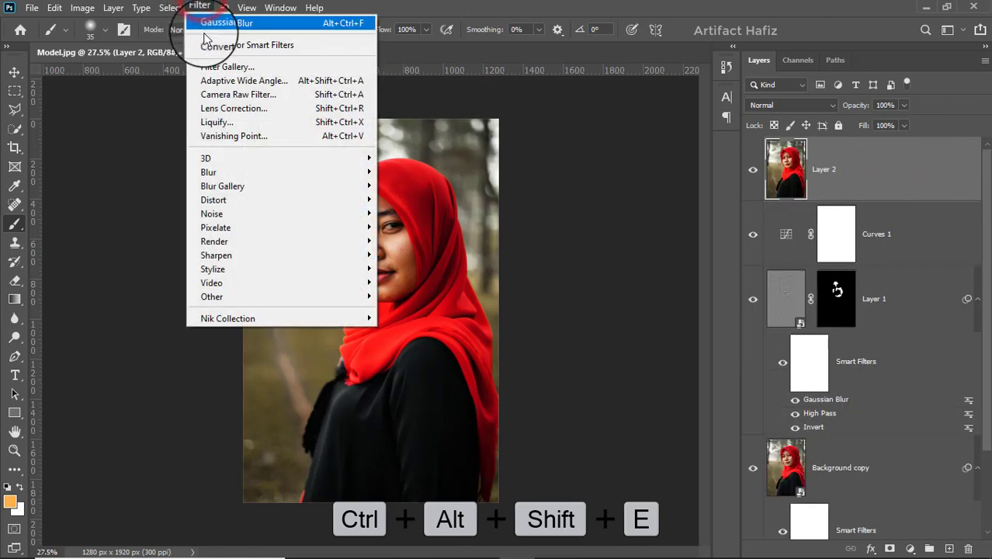
{"action": "left_click", "coordinate": [215, 45]}
- Apply the Camera Raw Filter to the stamped layer with Contrast -13, Highlights -42, Shadows +19 and Whites +22
{"action": "left_click", "coordinate": [199, 8]}
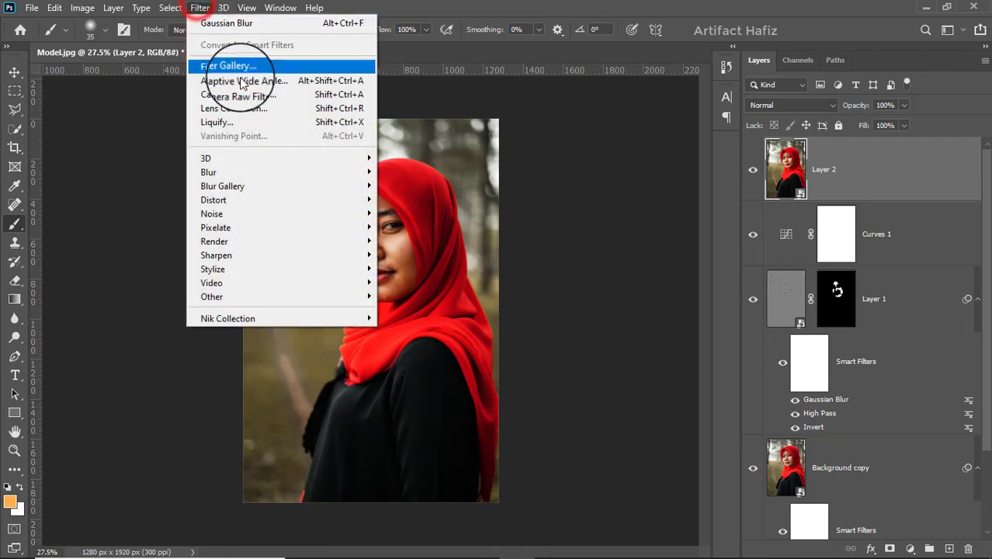
{"action": "left_click", "coordinate": [238, 93]}
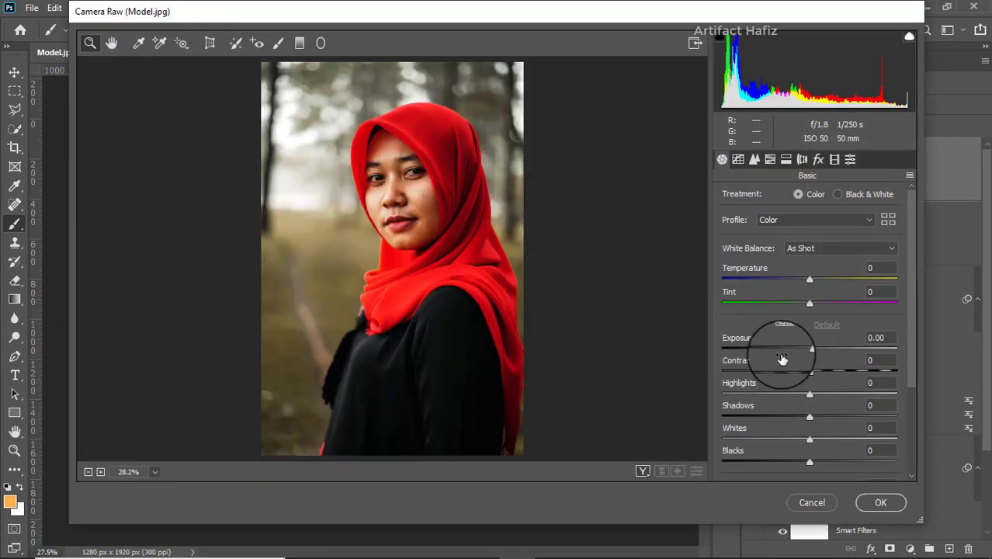
{"action": "left_click_drag", "start_coordinate": [810, 441], "coordinate": [797, 373]}
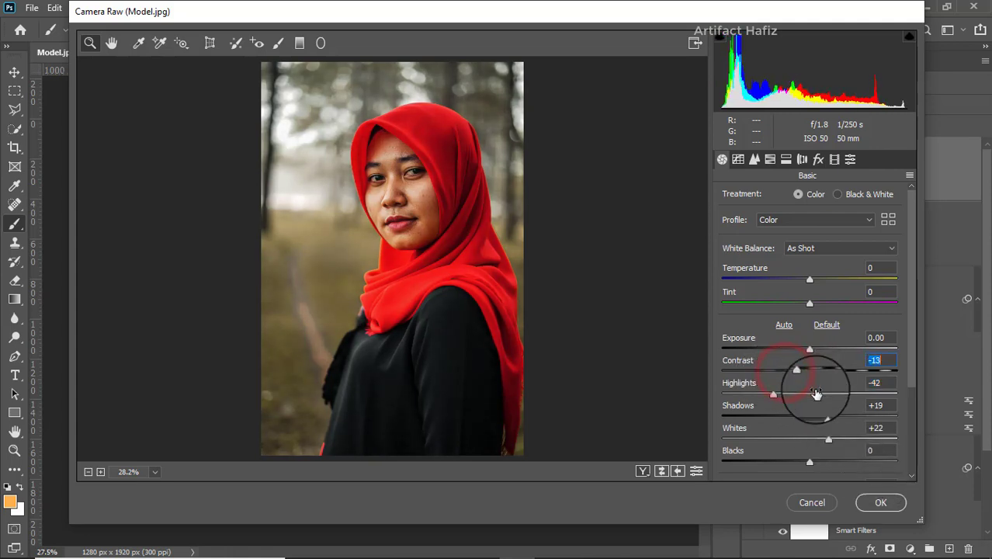
{"action": "left_click", "coordinate": [867, 503]}
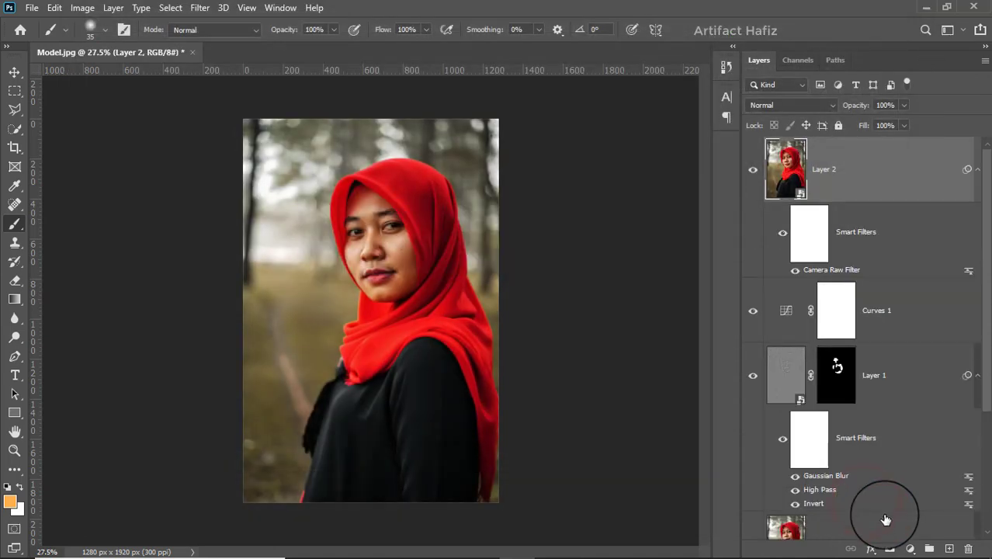
- Add a Color Lookup adjustment layer using the Fuji ETERNA 250D Kodak 2395 LUT and set its opacity to 34%
{"action": "left_click", "coordinate": [909, 548]}
{"action": "left_click", "coordinate": [909, 468]}
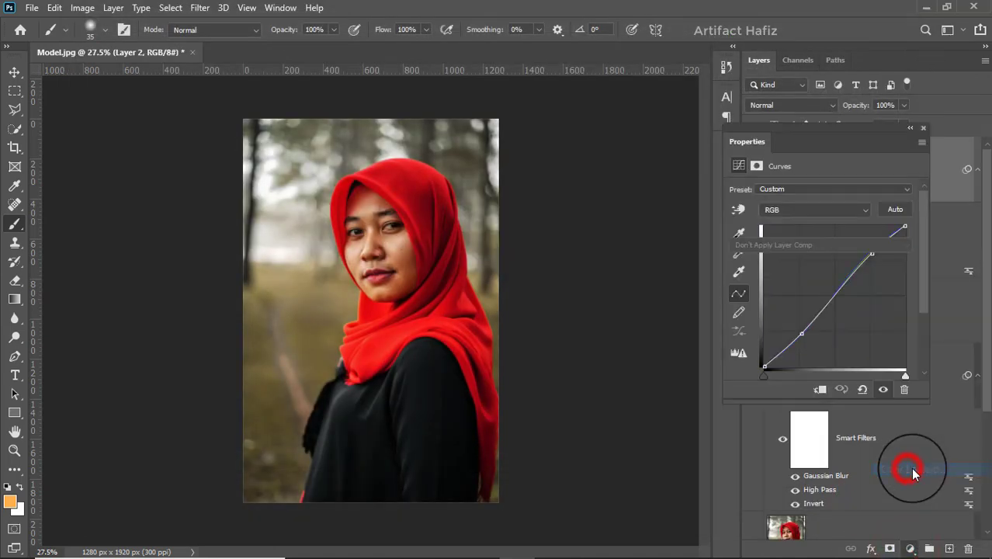
{"action": "left_click", "coordinate": [814, 191]}
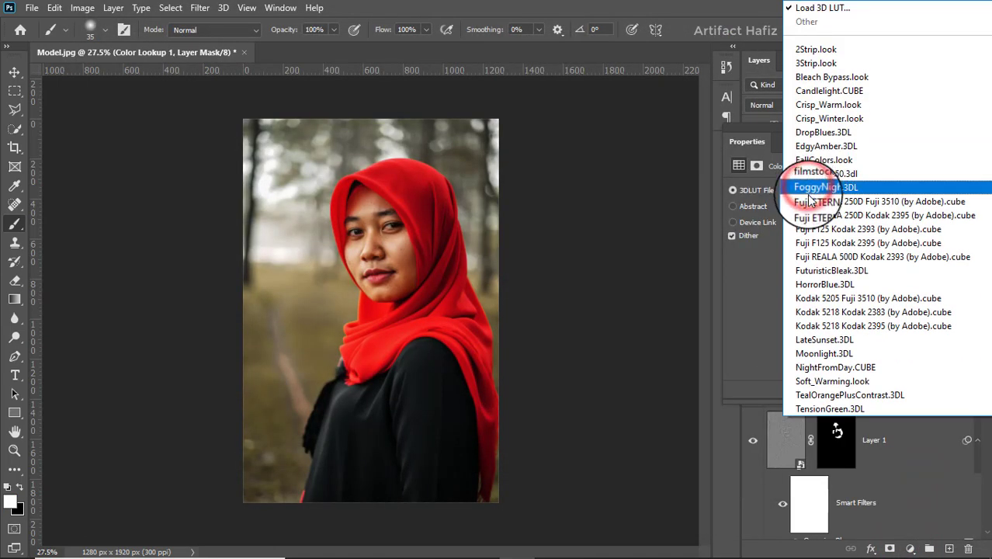
{"action": "left_click", "coordinate": [815, 216]}
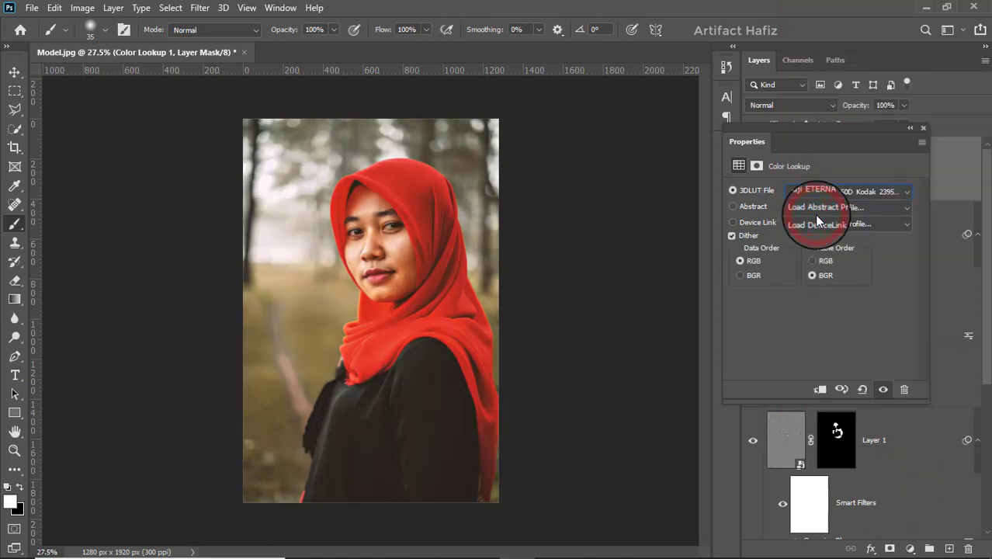
{"action": "left_click", "coordinate": [923, 128]}
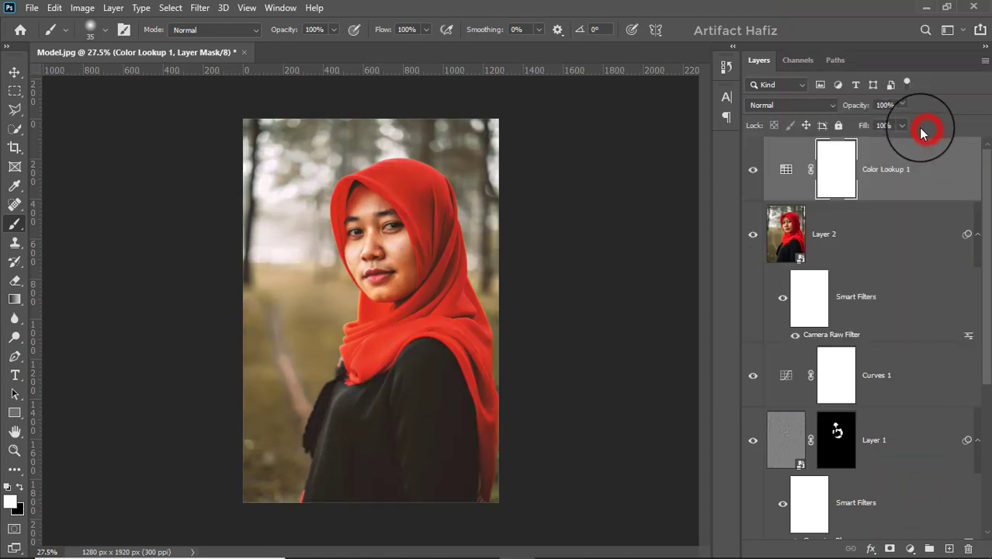
{"action": "left_click_drag", "start_coordinate": [863, 127], "coordinate": [858, 127]}
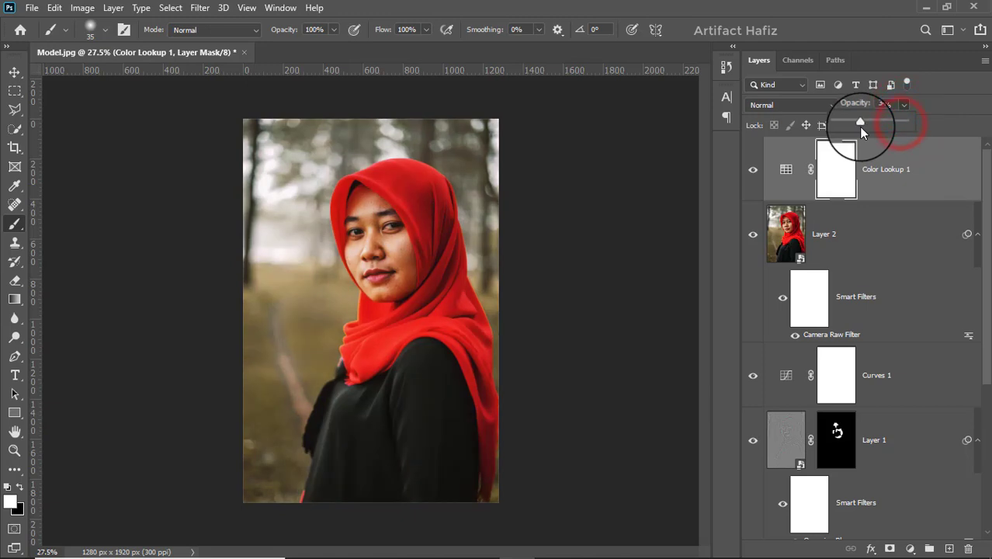
- Add a second Color Lookup adjustment layer using the Fuji F125 Kodak 2395 LUT and strongly reduce its opacity
{"action": "left_click", "coordinate": [910, 548]}
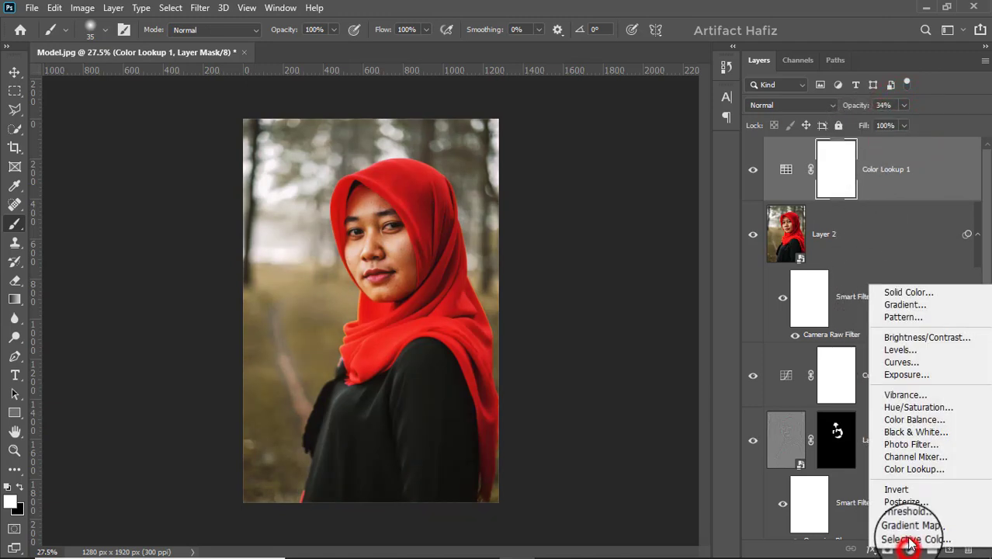
{"action": "left_click", "coordinate": [912, 469]}
{"action": "left_click", "coordinate": [825, 192]}
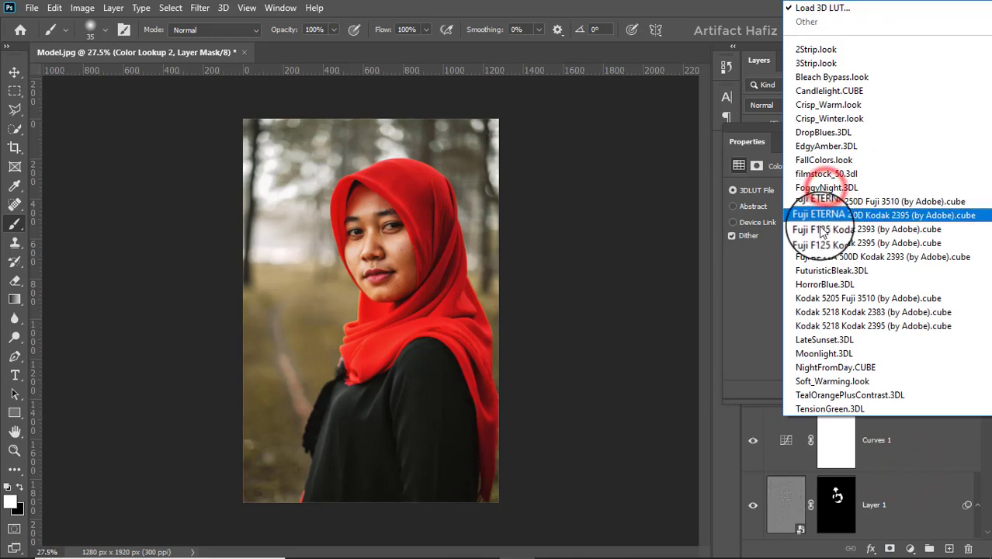
{"action": "left_click", "coordinate": [829, 243]}
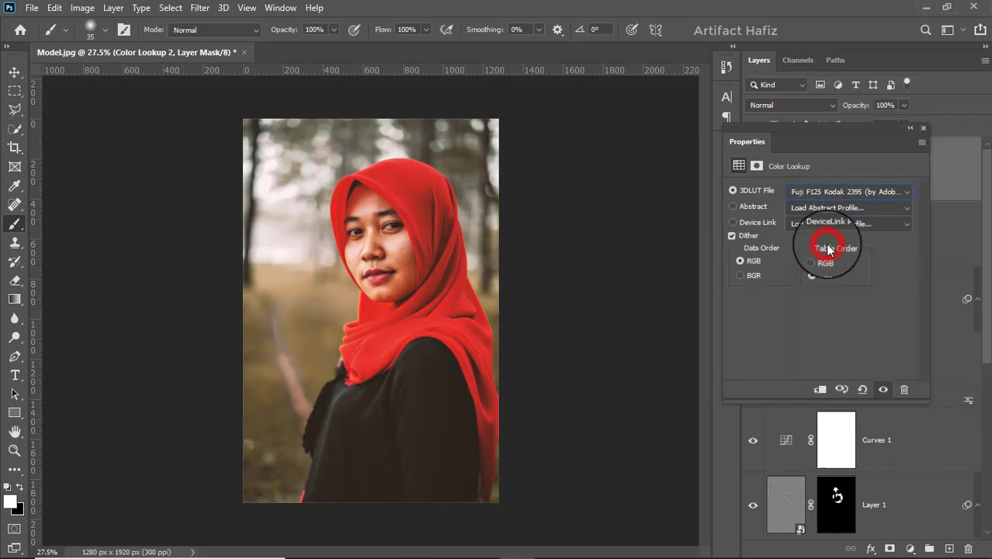
{"action": "left_click", "coordinate": [925, 128]}
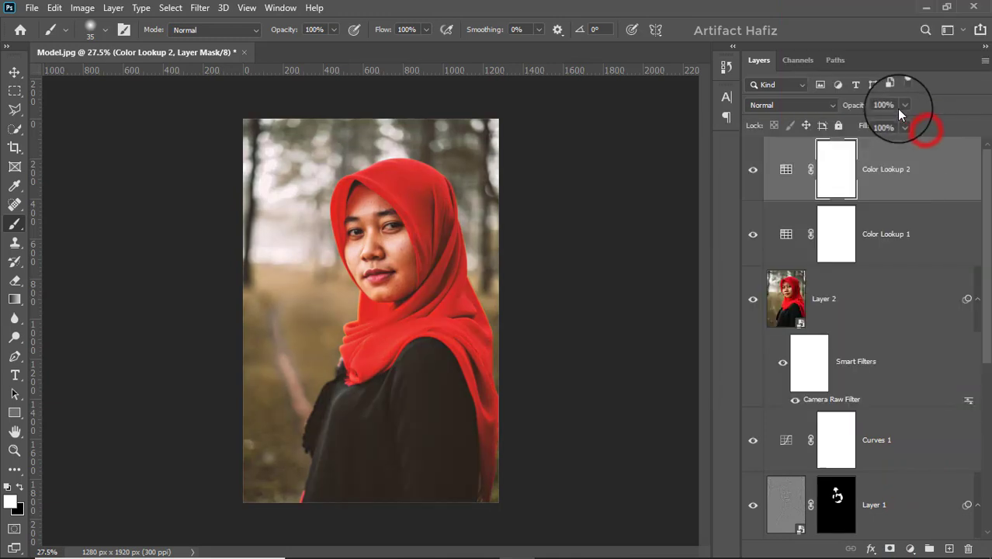
{"action": "left_click", "coordinate": [861, 128]}
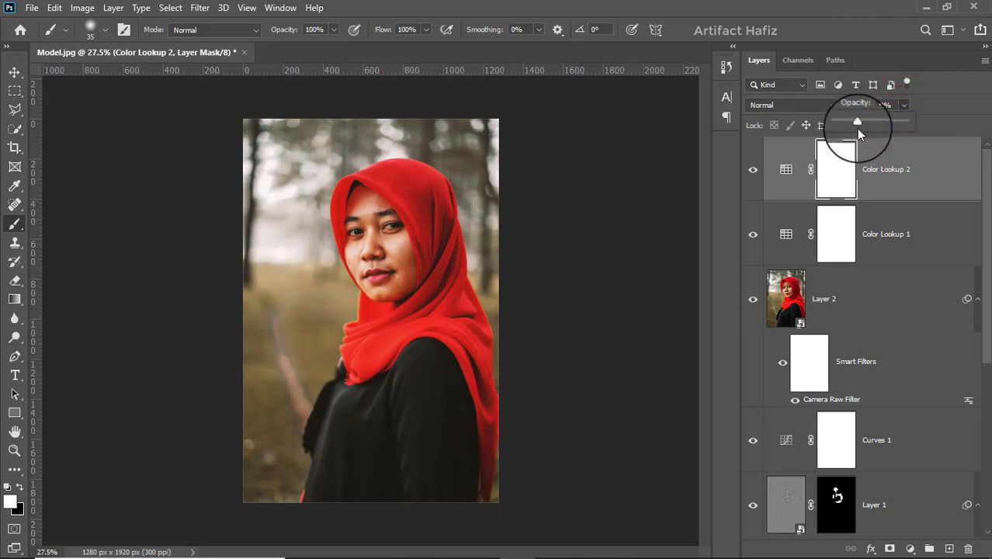
- Set the opacity of the second Color Lookup layer to 26%
{"action": "left_click_drag", "start_coordinate": [857, 130], "coordinate": [855, 132]}
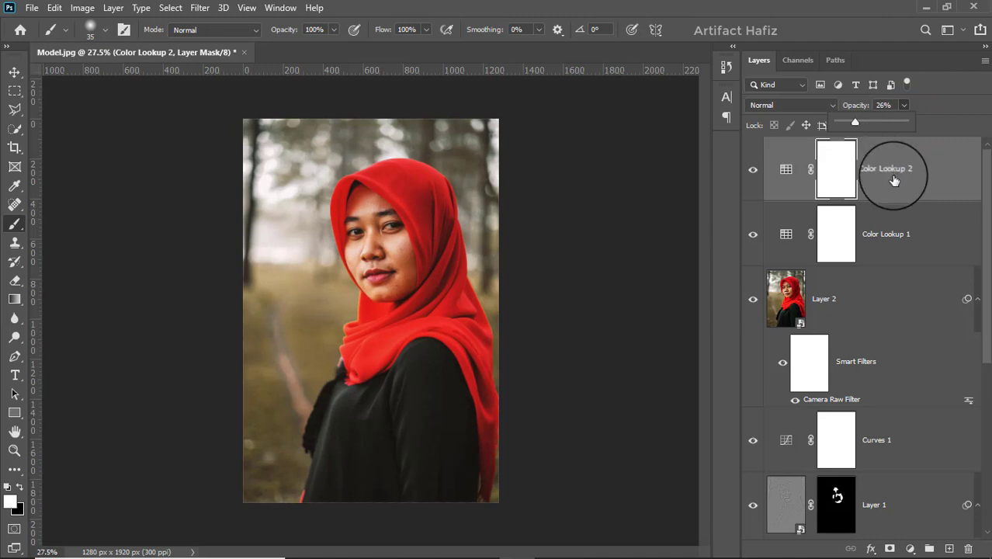
{"action": "left_click", "coordinate": [894, 179]}
- Stamp all visible layers into another new top layer and convert it for Smart Filters
{"action": "key", "text": "ctrl+alt+shift+e"}
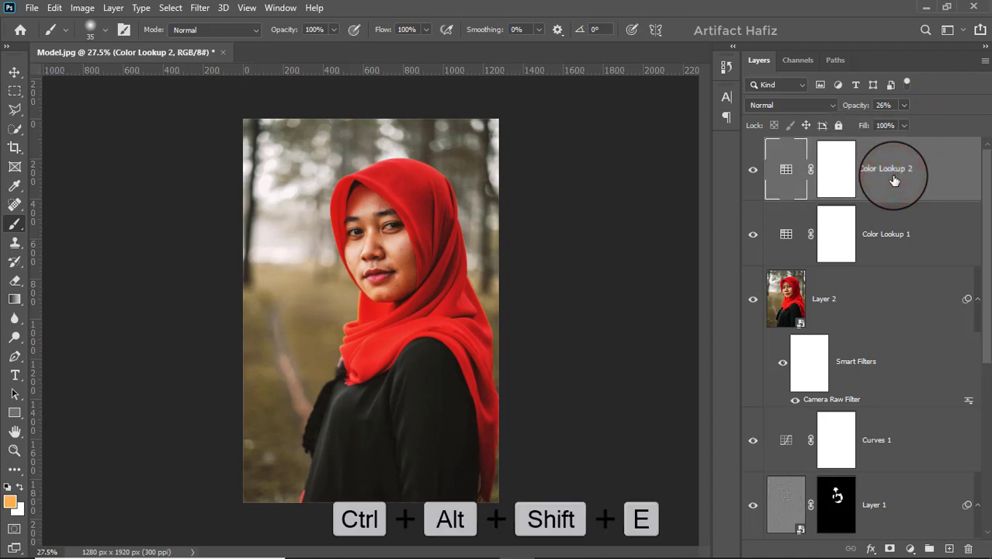
{"action": "left_click", "coordinate": [207, 11]}
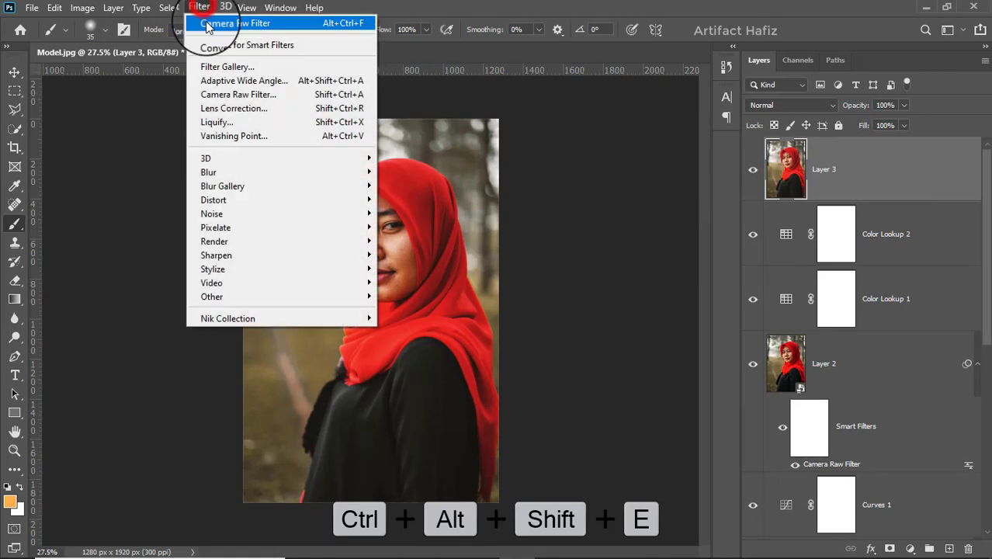
{"action": "left_click", "coordinate": [206, 44]}
- Start the Camera Raw Filter on the new stamped layer and set Whites to +28 and Temperature to -6
{"action": "left_click", "coordinate": [192, 8]}
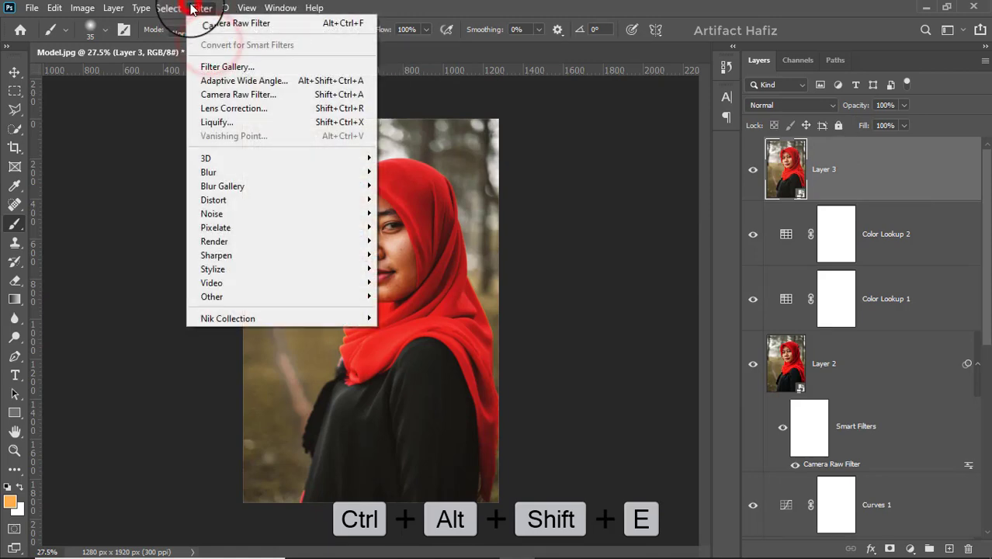
{"action": "left_click", "coordinate": [213, 94]}
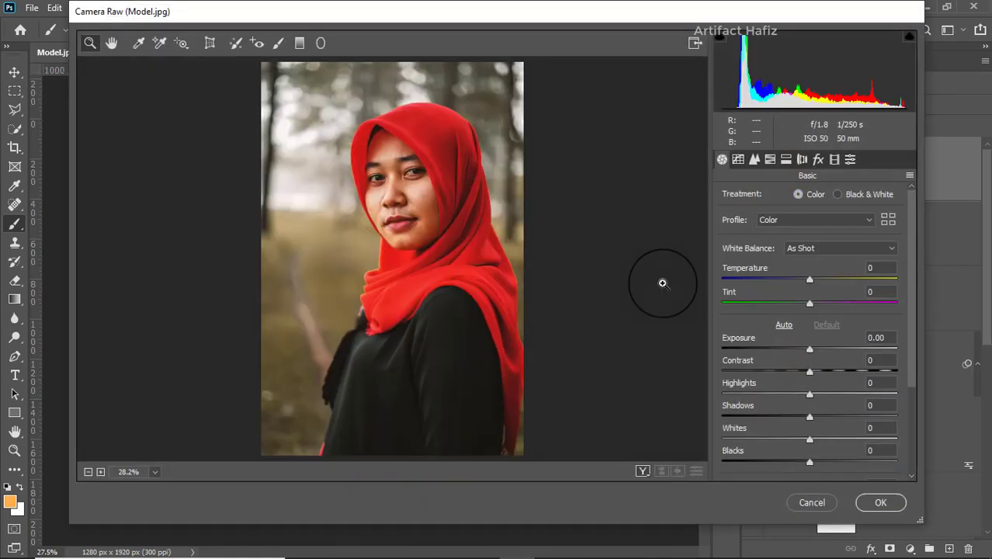
{"action": "left_click_drag", "start_coordinate": [809, 440], "coordinate": [834, 442]}
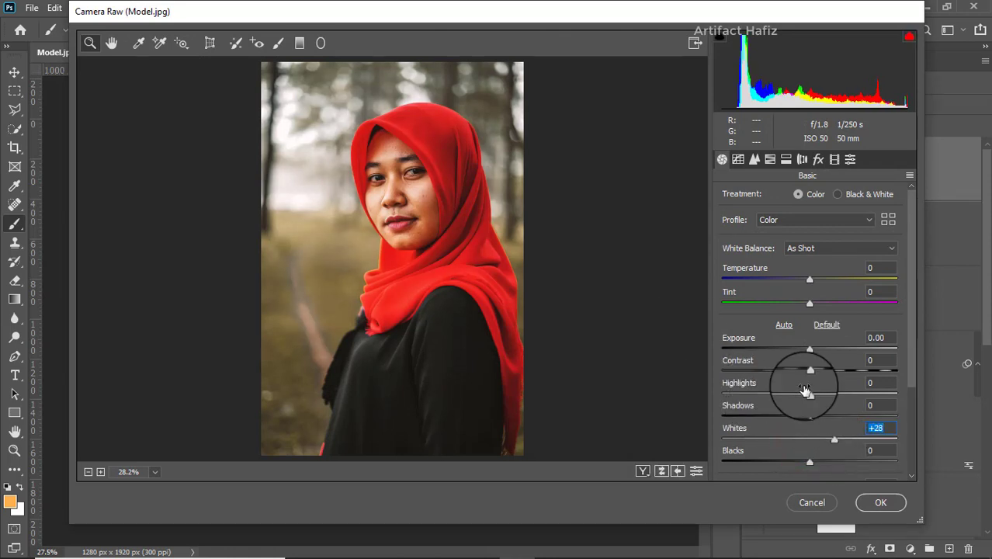
{"action": "scroll", "coordinate": [809, 388], "scroll_direction": "down", "scroll_amount": 2}
{"action": "left_click_drag", "start_coordinate": [809, 211], "coordinate": [811, 207]}
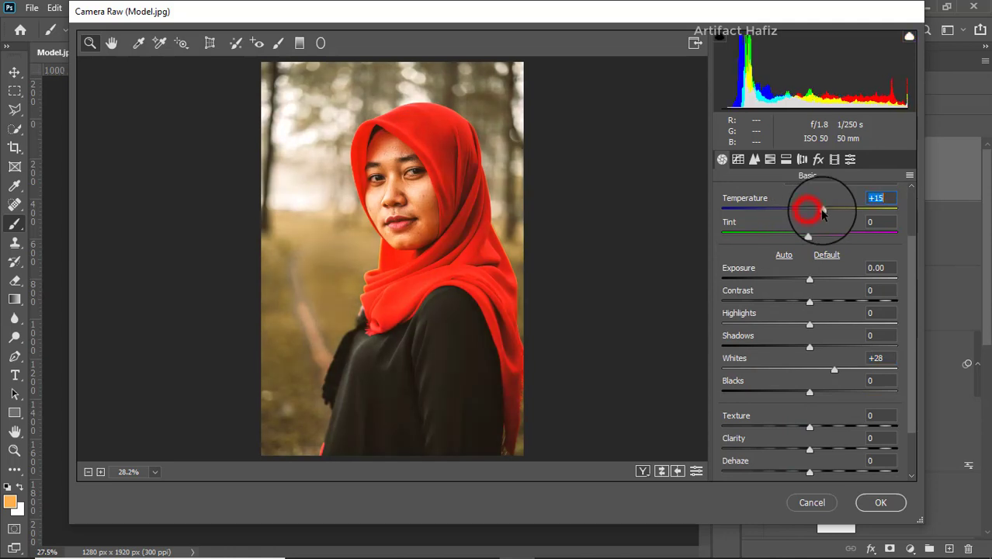
{"action": "double_click", "coordinate": [809, 212]}
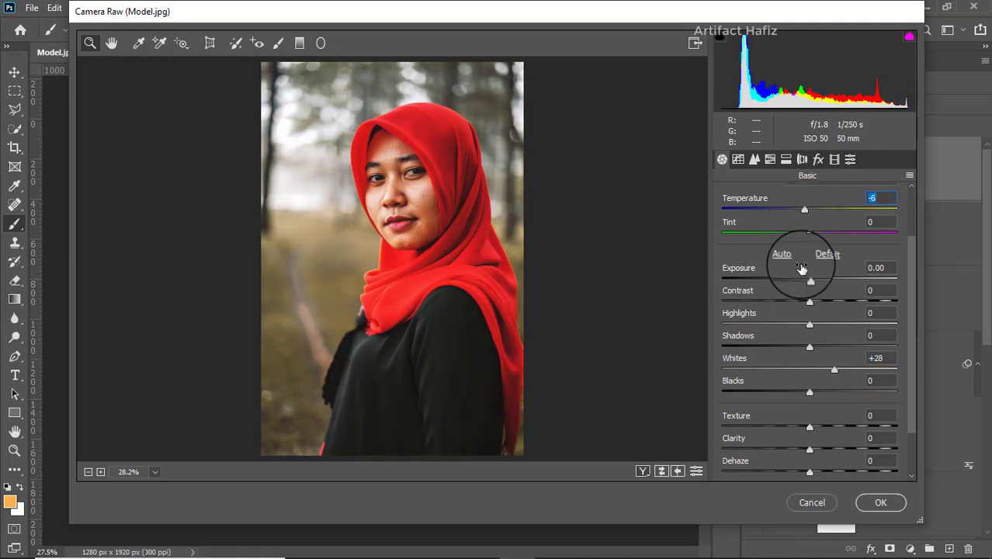
- Set the Camera Raw Vibrance to -13, Clarity to +8 and Texture to -5
{"action": "scroll", "coordinate": [807, 303], "scroll_direction": "down", "scroll_amount": 2}
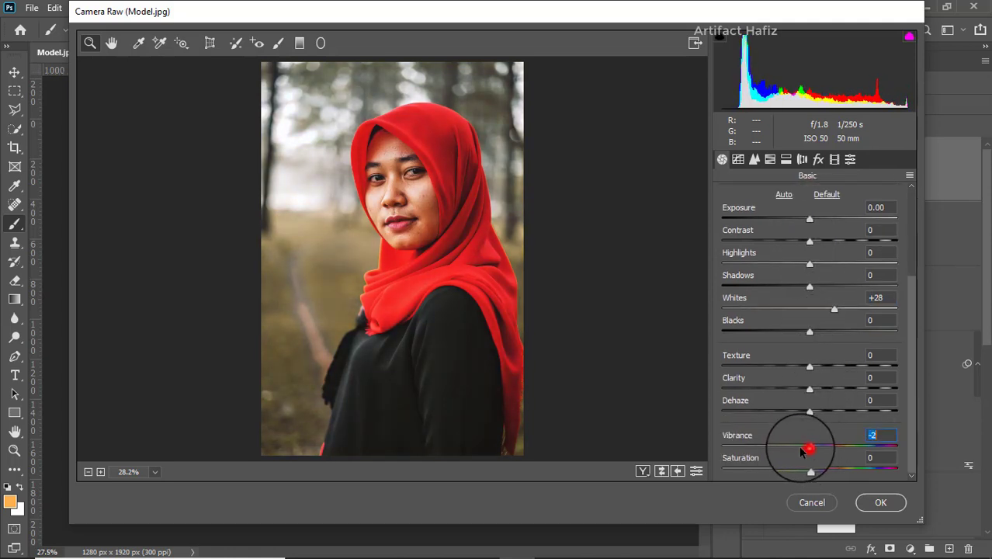
{"action": "left_click_drag", "start_coordinate": [802, 451], "coordinate": [793, 450]}
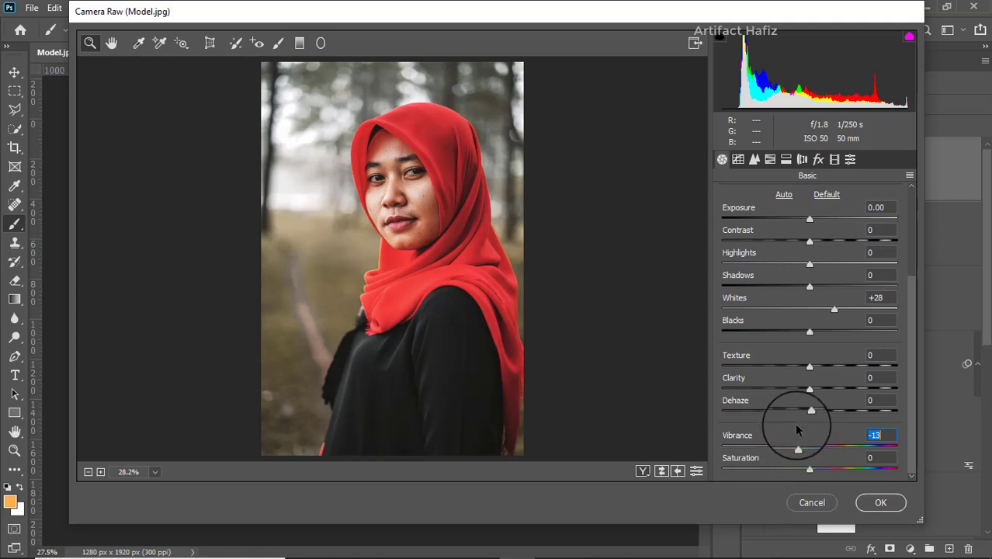
{"action": "left_click", "coordinate": [810, 389]}
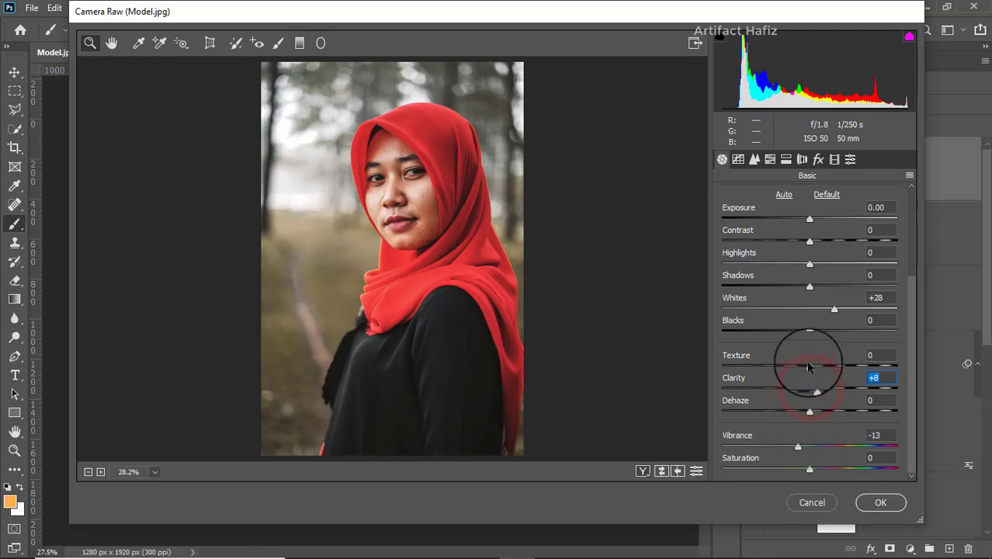
{"action": "left_click_drag", "start_coordinate": [813, 368], "coordinate": [802, 371]}
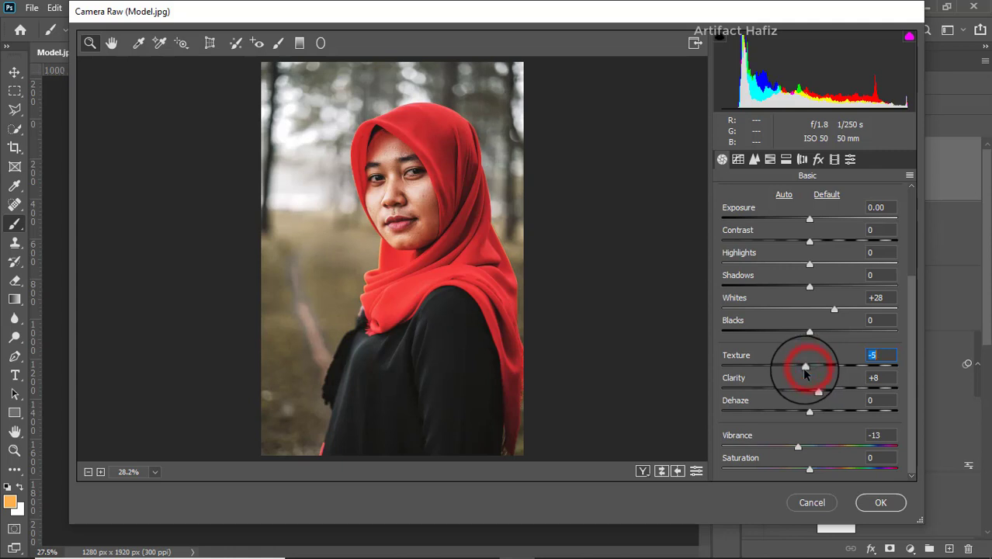
- Lift the RGB point curve's black point to output 9 and anchor the curve at 60/60 and about 193/192
{"action": "left_click", "coordinate": [739, 159]}
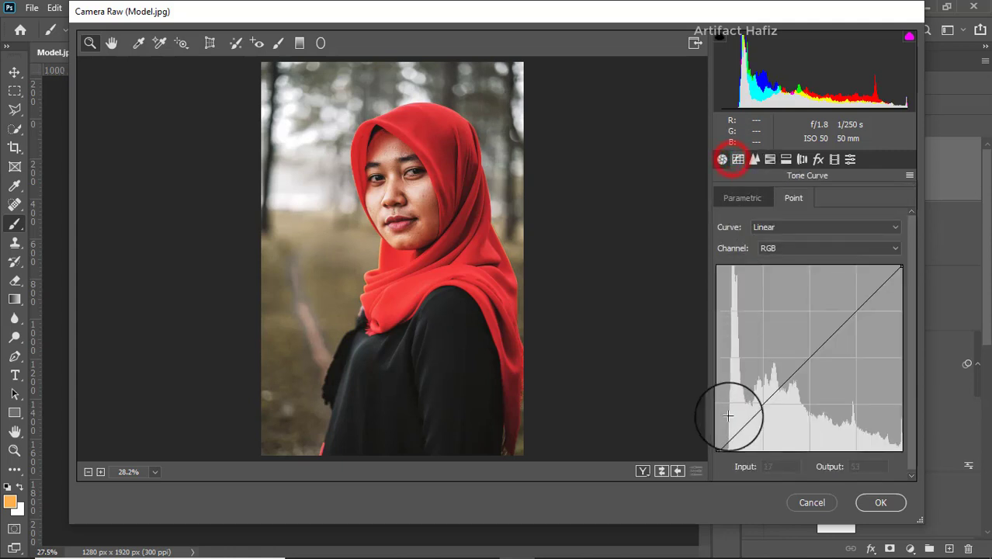
{"action": "left_click_drag", "start_coordinate": [716, 449], "coordinate": [712, 444]}
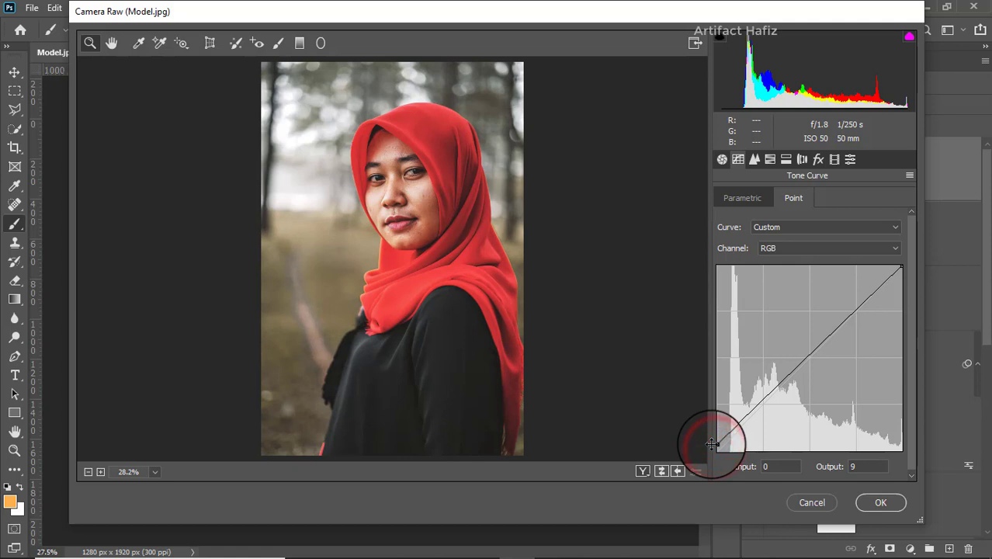
{"action": "left_click", "coordinate": [761, 407]}
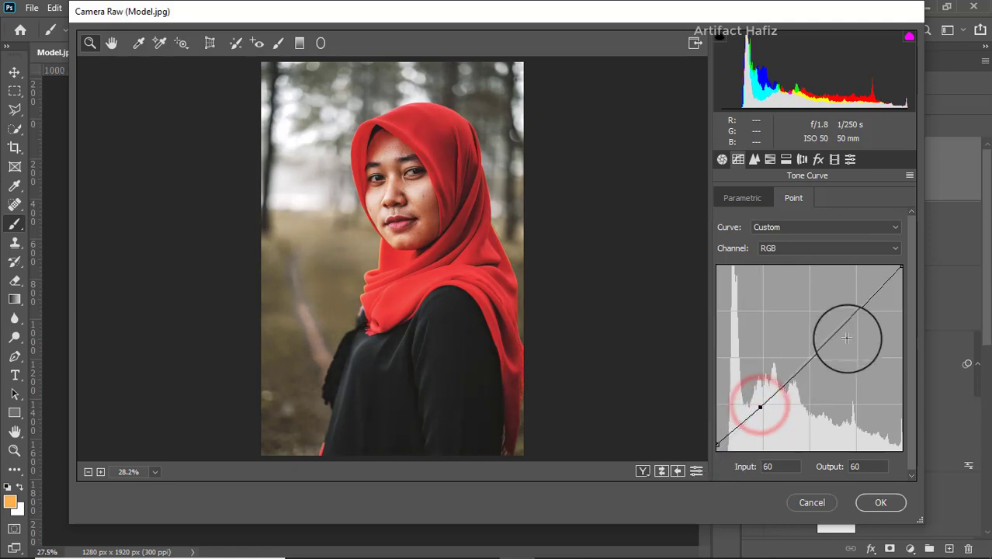
{"action": "left_click", "coordinate": [856, 308]}
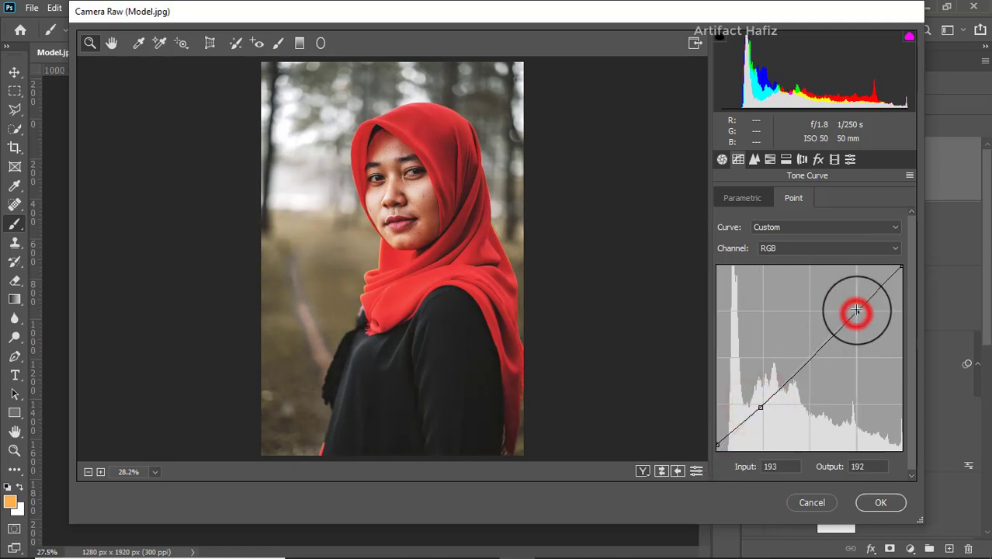
- Set HSL saturation to Reds +3, Oranges +6, Yellows +27 and Greens +18, and HSL hue to Yellows -18 and Greens -42
{"action": "left_click", "coordinate": [771, 159]}
{"action": "left_click", "coordinate": [779, 198]}
{"action": "mouse_move", "coordinate": [814, 274]}
{"action": "left_mouse_down"}
{"action": "mouse_move", "coordinate": [838, 278]}
{"action": "mouse_move", "coordinate": [810, 292]}
{"action": "mouse_move", "coordinate": [817, 285]}
{"action": "left_mouse_up"}
{"action": "left_click_drag", "start_coordinate": [815, 250], "coordinate": [830, 323]}
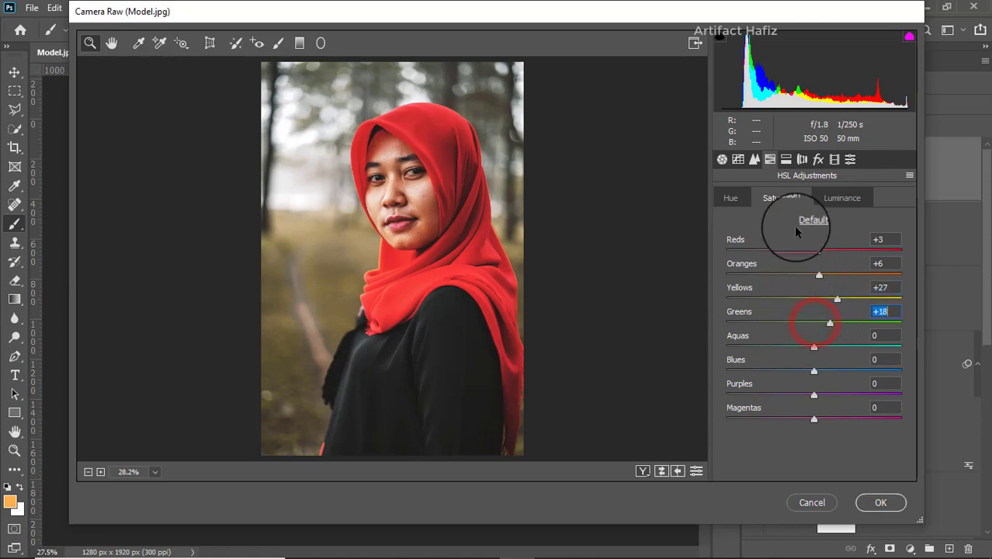
{"action": "left_click", "coordinate": [733, 201]}
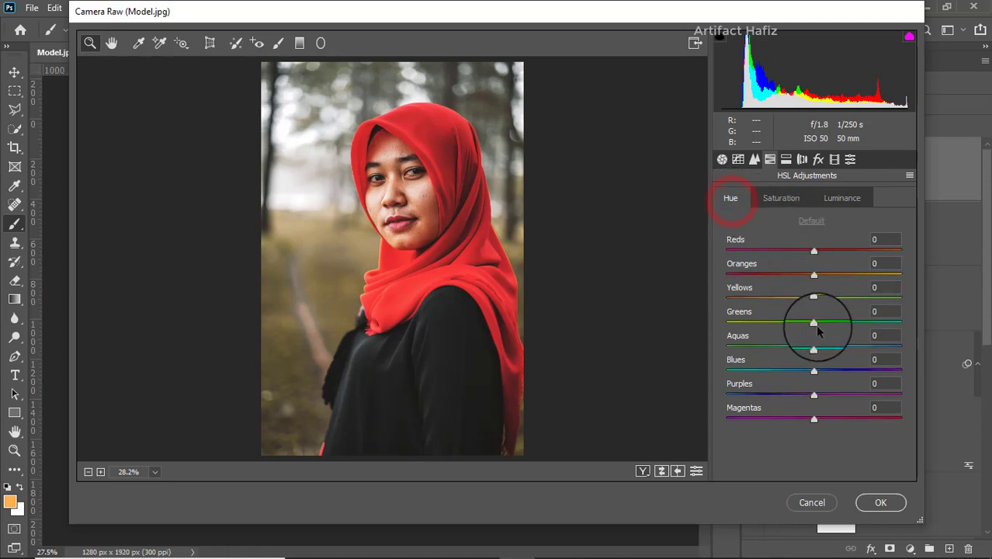
{"action": "left_click_drag", "start_coordinate": [813, 324], "coordinate": [799, 301]}
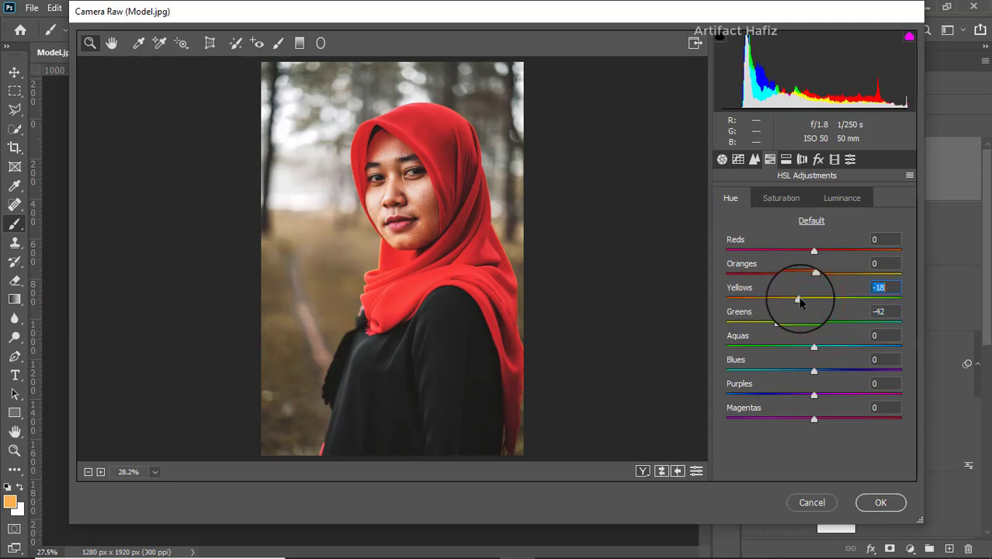
- Calibrate Red Primary to Hue +3 and Saturation -19, slightly raise Green and Blue Primary Saturation, and apply the filter
{"action": "left_click", "coordinate": [835, 159]}
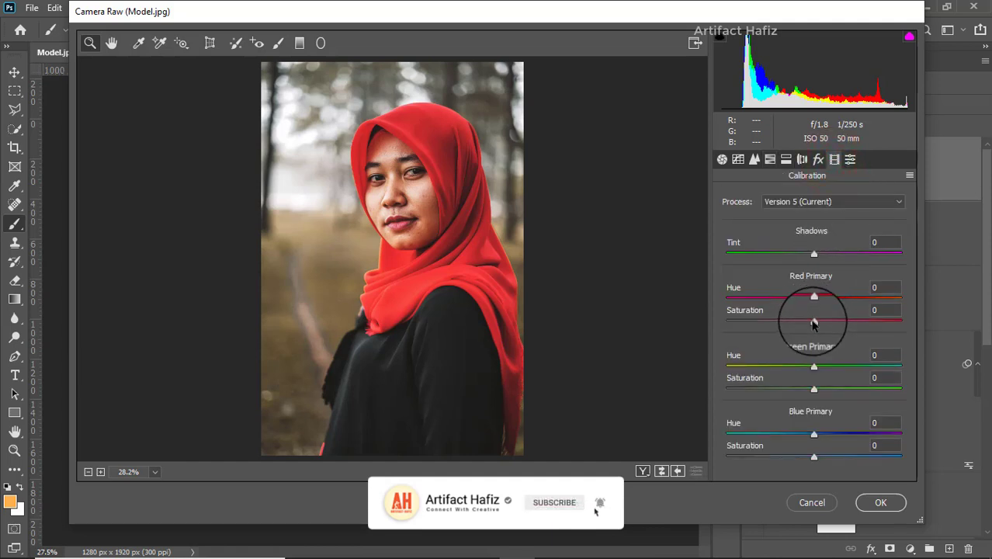
{"action": "mouse_move", "coordinate": [813, 319]}
{"action": "left_mouse_down"}
{"action": "mouse_move", "coordinate": [796, 321]}
{"action": "mouse_move", "coordinate": [850, 300]}
{"action": "mouse_move", "coordinate": [802, 314]}
{"action": "mouse_move", "coordinate": [817, 317]}
{"action": "left_mouse_up"}
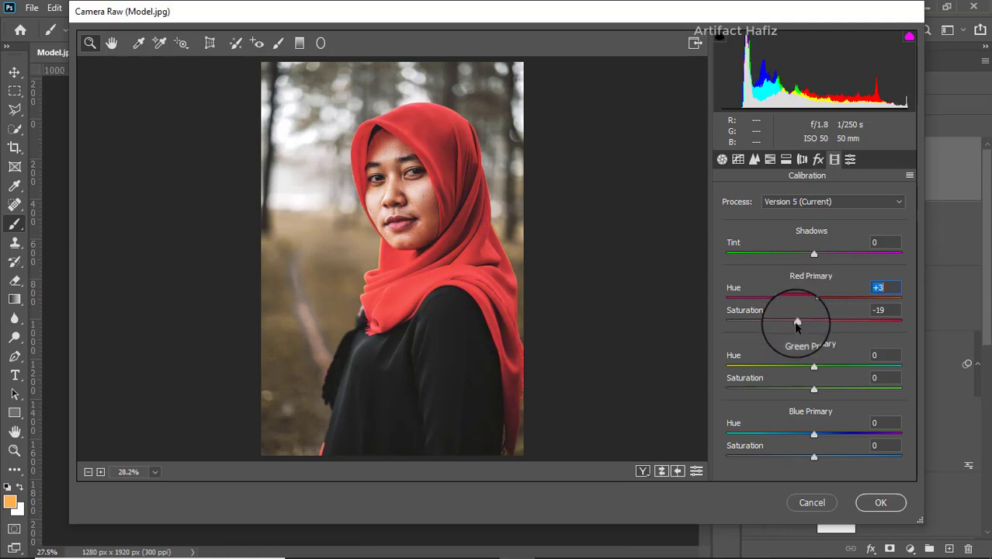
{"action": "mouse_move", "coordinate": [813, 389]}
{"action": "left_mouse_down"}
{"action": "mouse_move", "coordinate": [850, 391]}
{"action": "mouse_move", "coordinate": [823, 397]}
{"action": "left_mouse_up"}
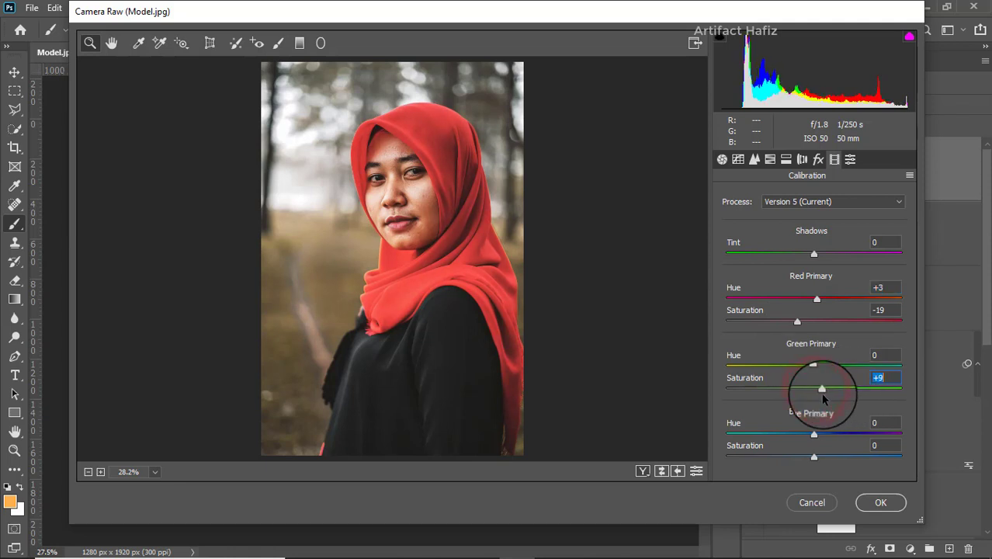
{"action": "left_click_drag", "start_coordinate": [813, 456], "coordinate": [824, 453]}
{"action": "left_click_drag", "start_coordinate": [822, 389], "coordinate": [816, 389]}
{"action": "left_click", "coordinate": [881, 502]}
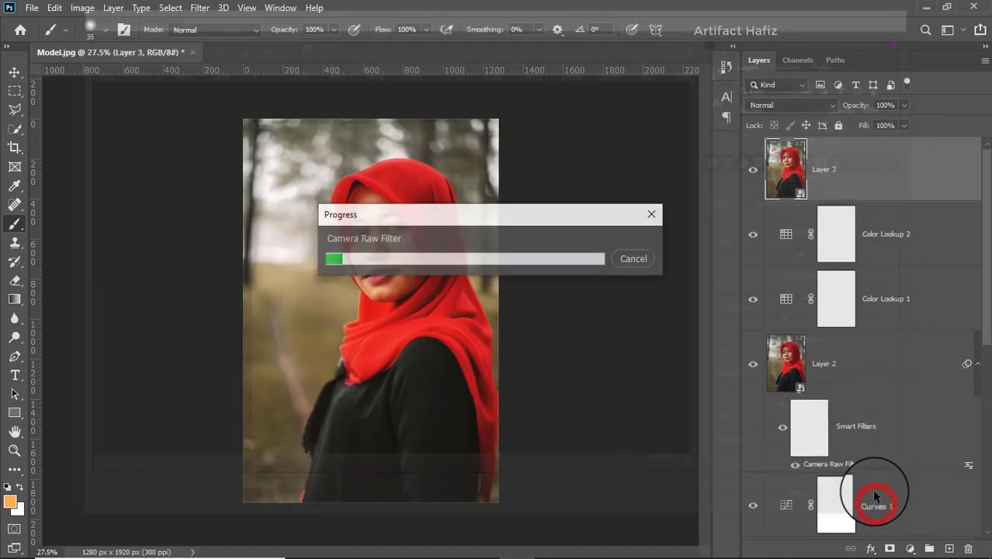
- Compare the original photo with the final grade by toggling the visibility of all layers above the Background
{"action": "scroll", "coordinate": [854, 400], "scroll_direction": "down", "scroll_amount": 5}
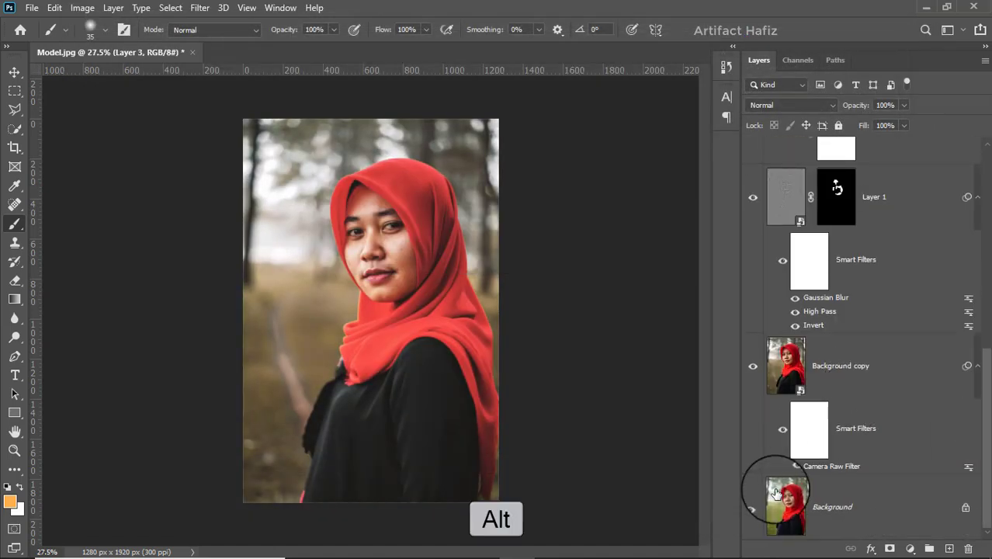
{"action": "left_click", "coordinate": [753, 509], "text": "alt"}
{"action": "left_click", "coordinate": [753, 508], "text": "alt"}
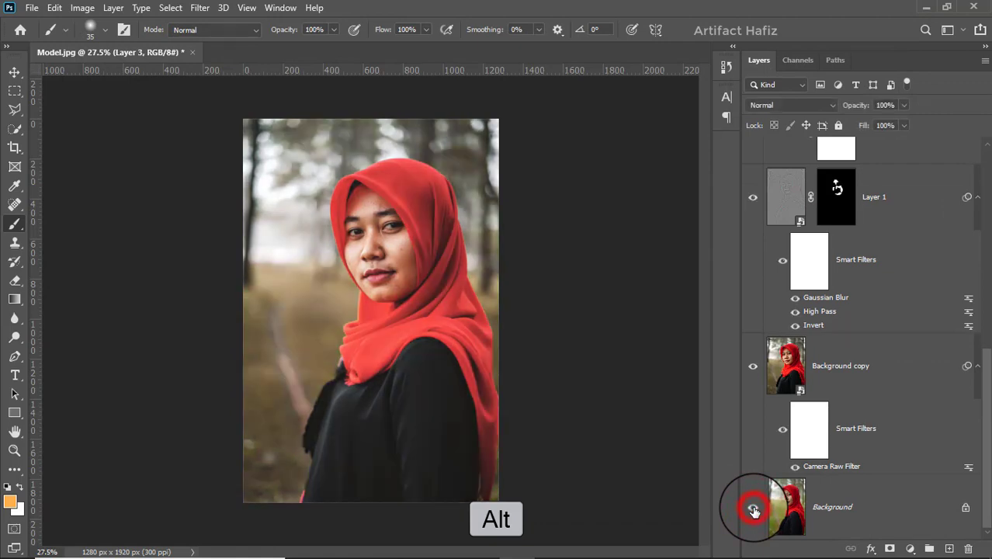
{"action": "left_click", "coordinate": [753, 509], "text": "alt"}
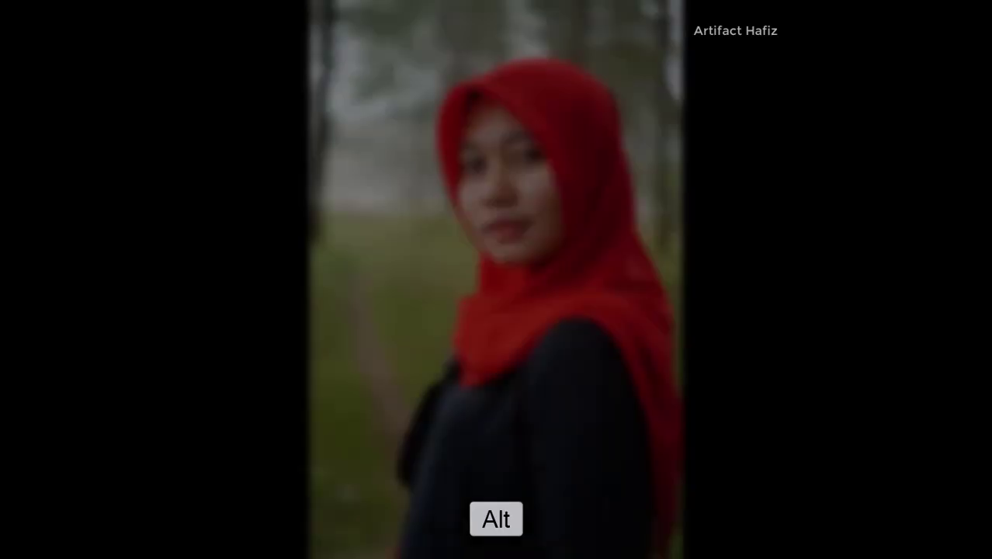